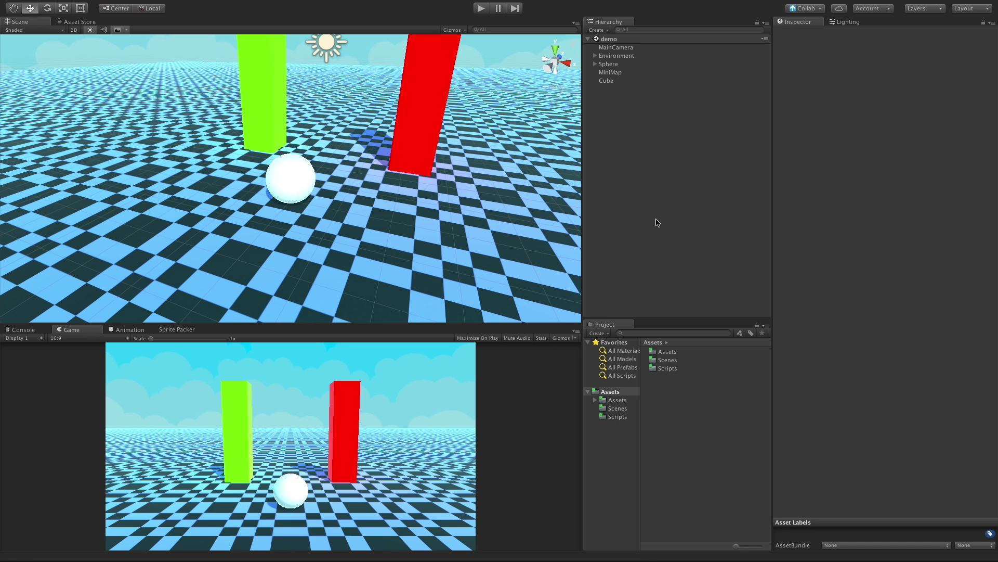
- Run the game, roll the sphere around the floor in all directions, and stop play mode
{"action": "left_click", "coordinate": [481, 9]}
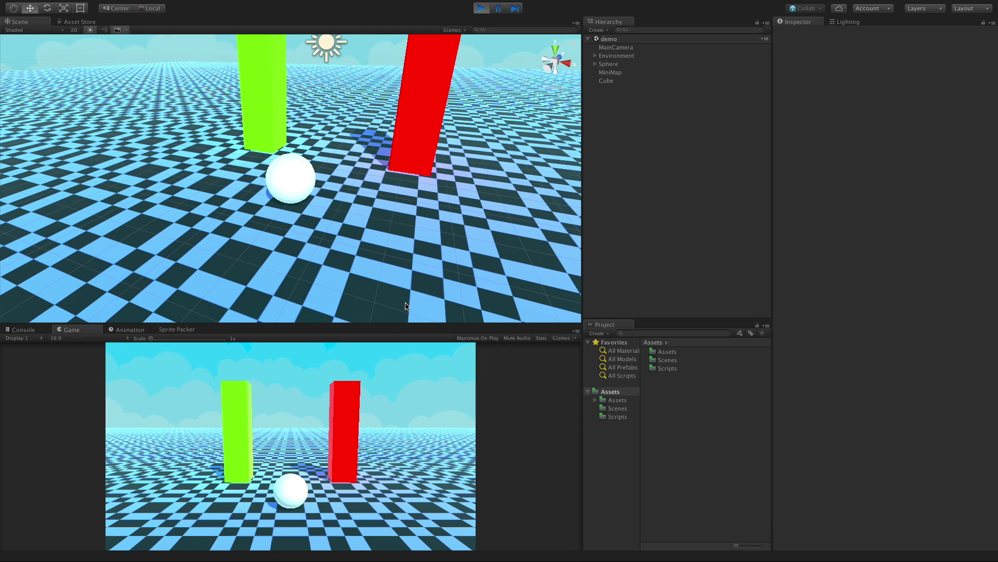
{"action": "key", "text": "w"}
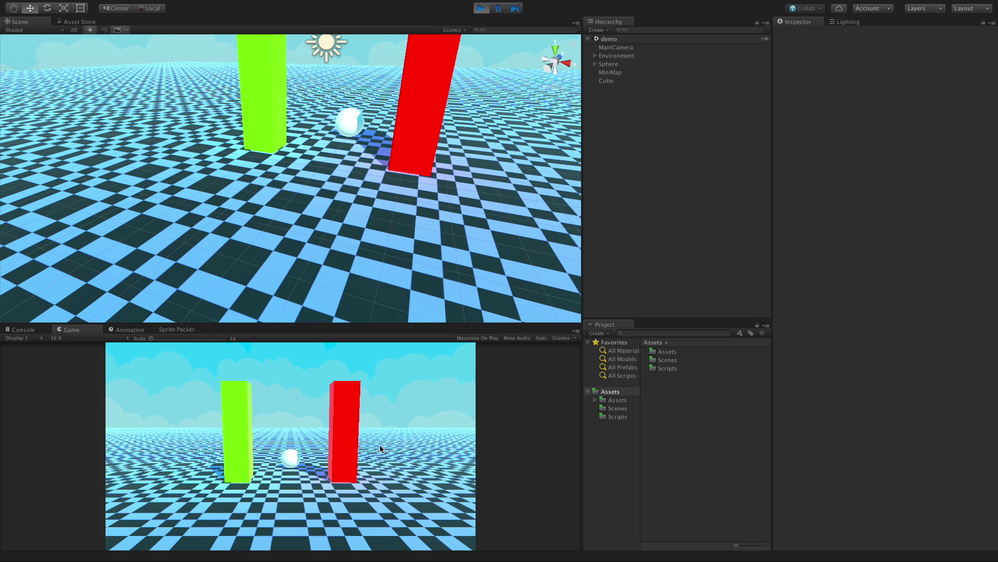
{"action": "key", "text": "s"}
{"action": "key", "text": "a"}
{"action": "key", "text": "w"}
{"action": "key", "text": "d"}
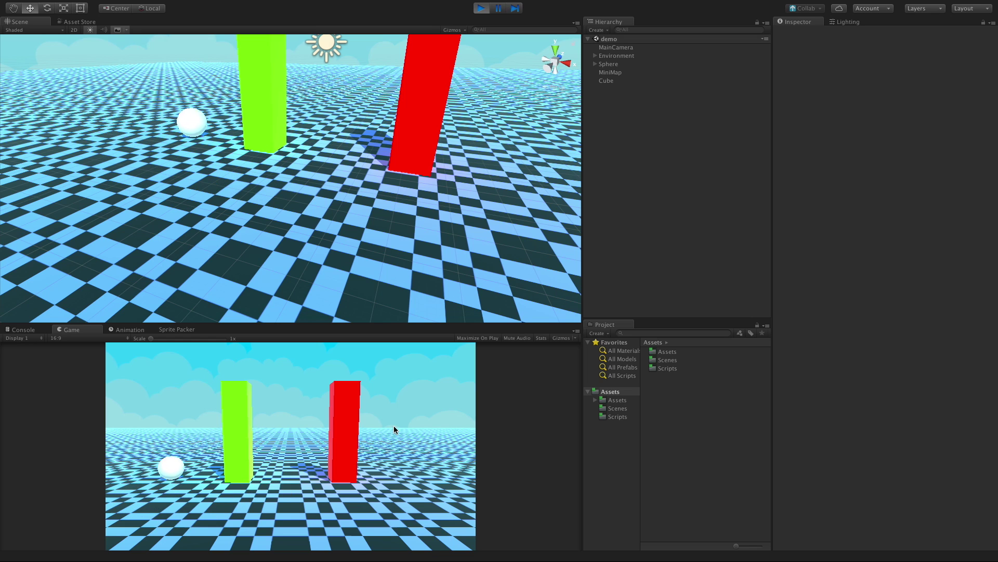
{"action": "key", "text": "s"}
{"action": "key", "text": "a"}
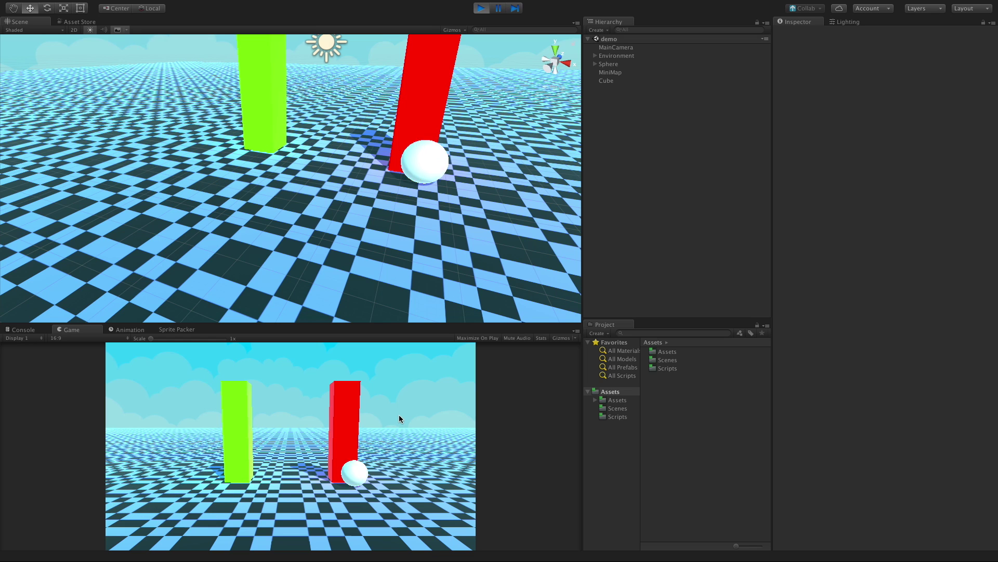
{"action": "key", "text": "d"}
{"action": "key", "text": "w"}
{"action": "key", "text": "a"}
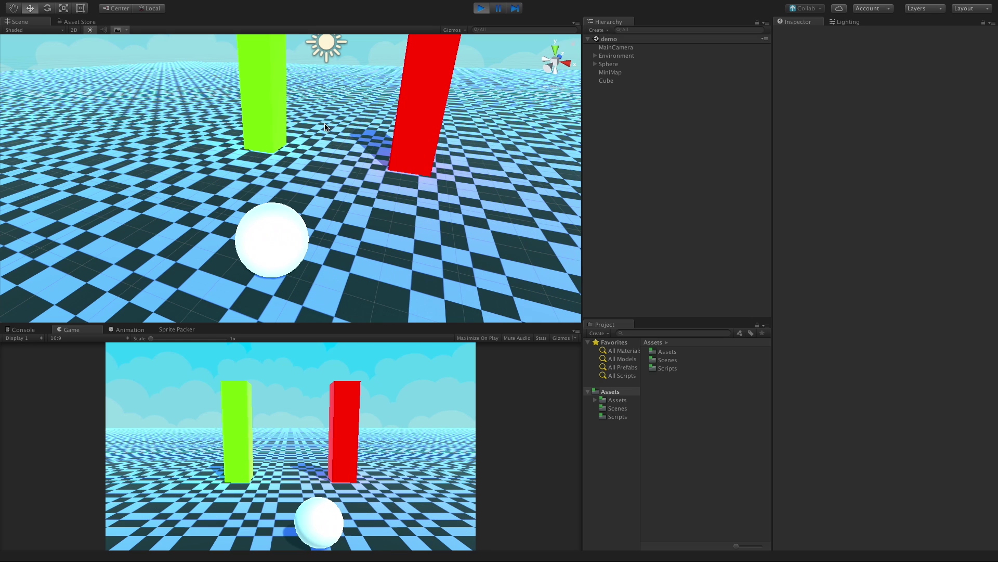
{"action": "left_click", "coordinate": [481, 8]}
- Make MainCamera a child of Sphere and play-test the camera while moving the sphere
{"action": "left_click_drag", "start_coordinate": [617, 48], "coordinate": [619, 62]}
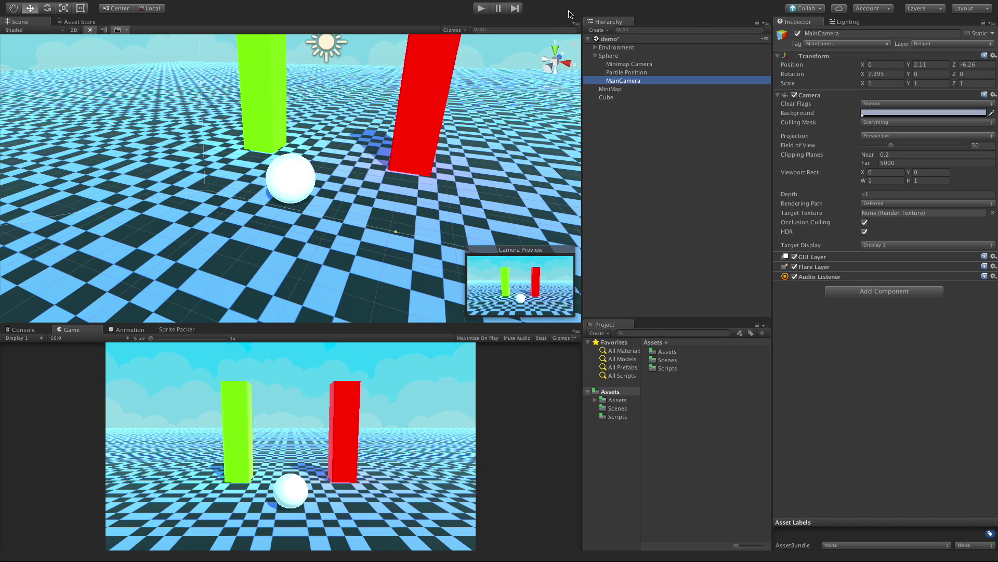
{"action": "left_click", "coordinate": [481, 8]}
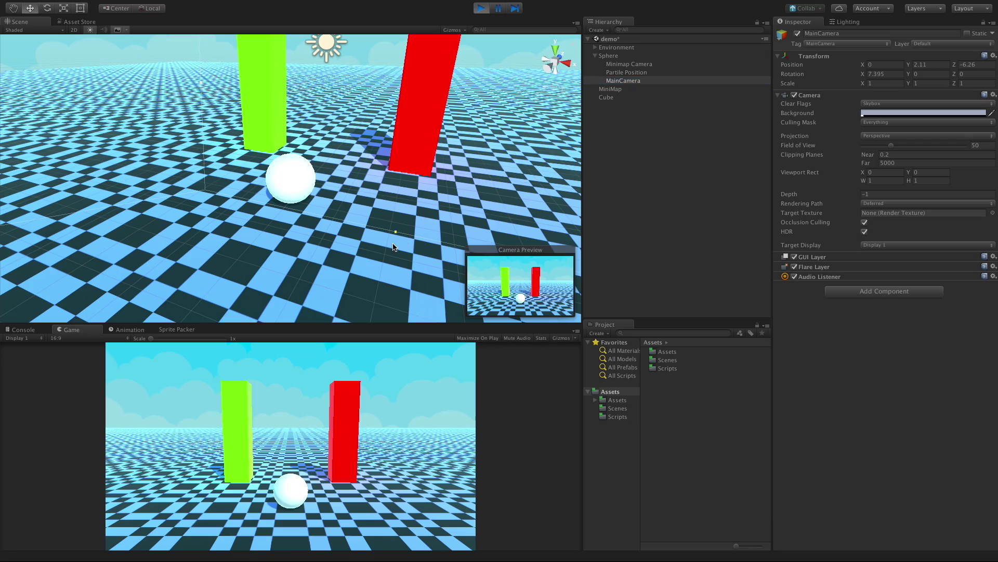
{"action": "key", "text": "Down"}
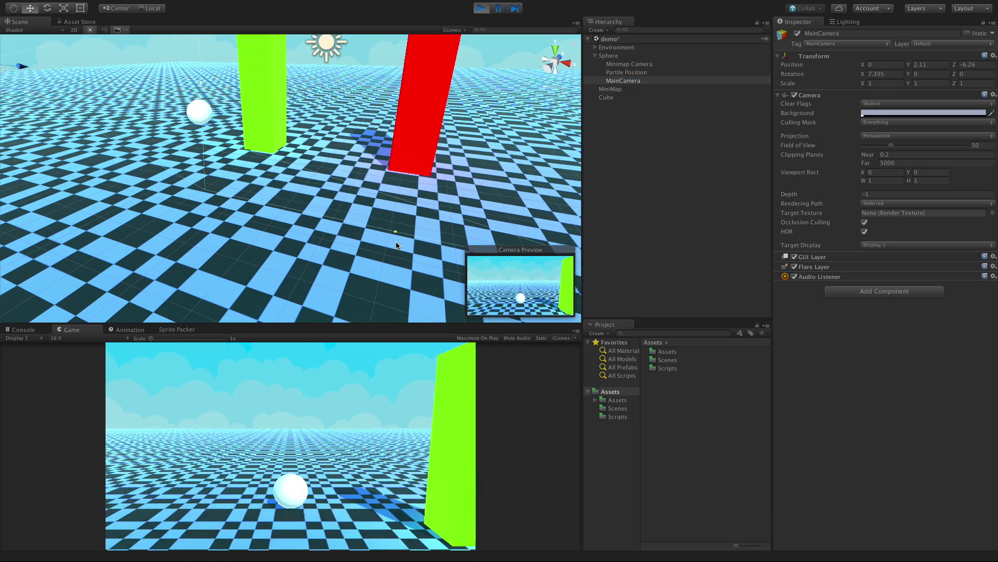
{"action": "key", "text": "Right"}
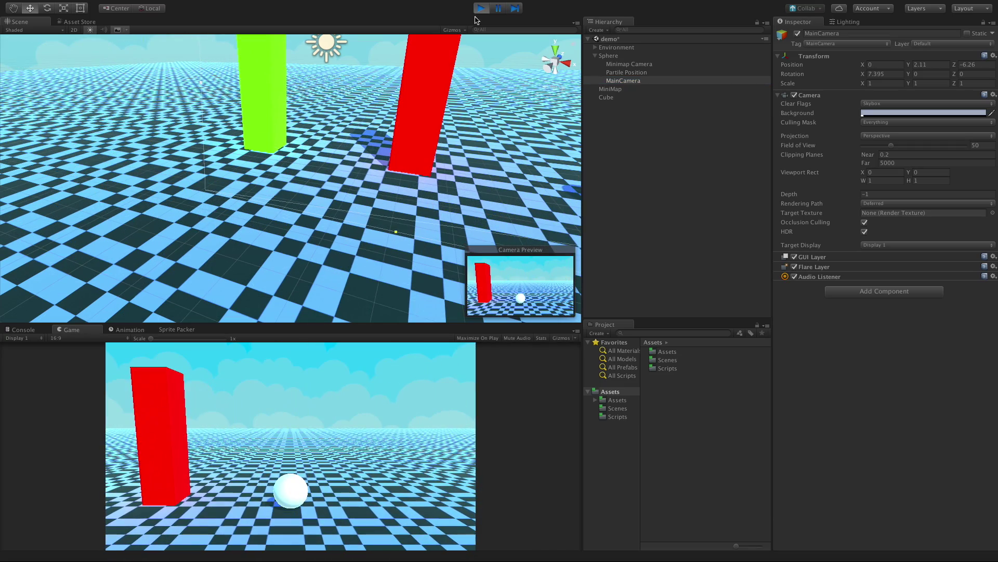
{"action": "left_click", "coordinate": [481, 8]}
- Frame the MiniMap quad in the Scene view and play-test it while moving the sphere
{"action": "left_click", "coordinate": [622, 89]}
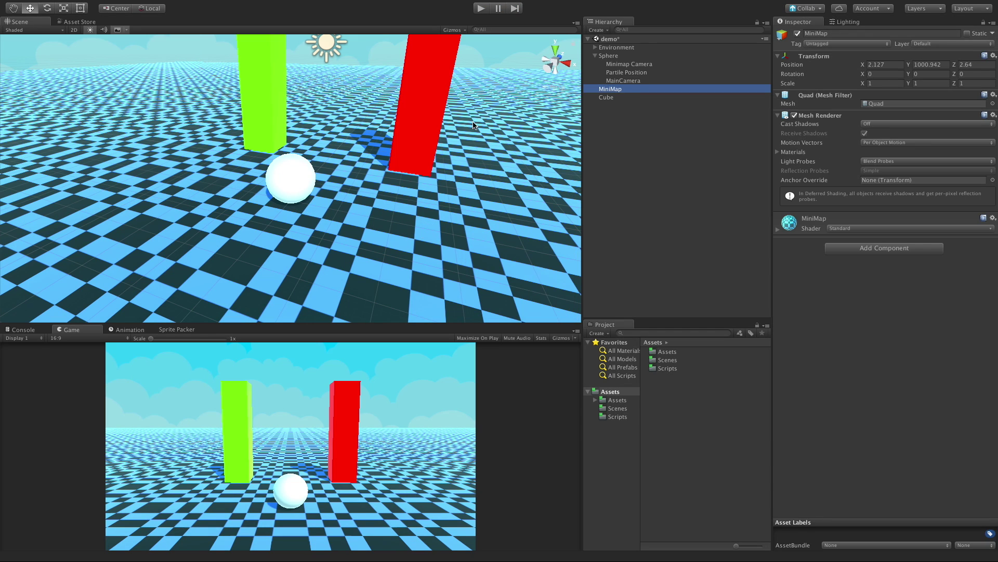
{"action": "key", "text": "f"}
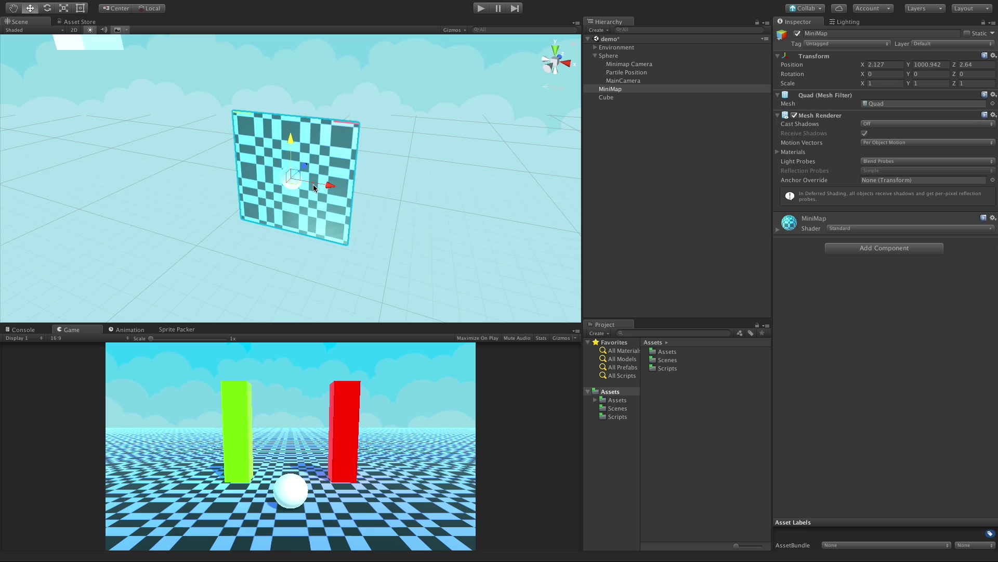
{"action": "left_click_drag", "start_coordinate": [413, 188], "coordinate": [535, 156], "text": "alt"}
{"action": "left_click", "coordinate": [484, 9]}
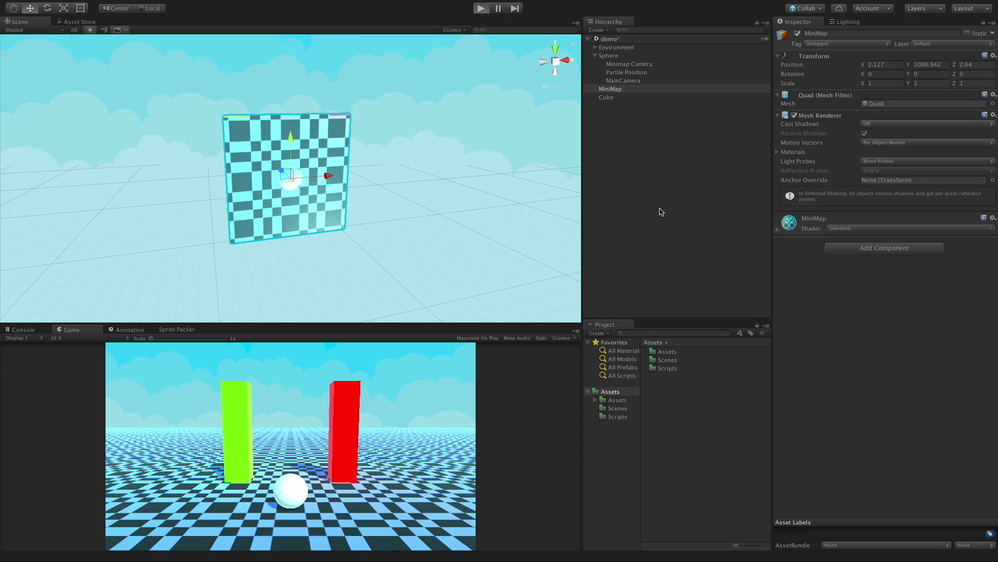
{"action": "key", "text": "Left"}
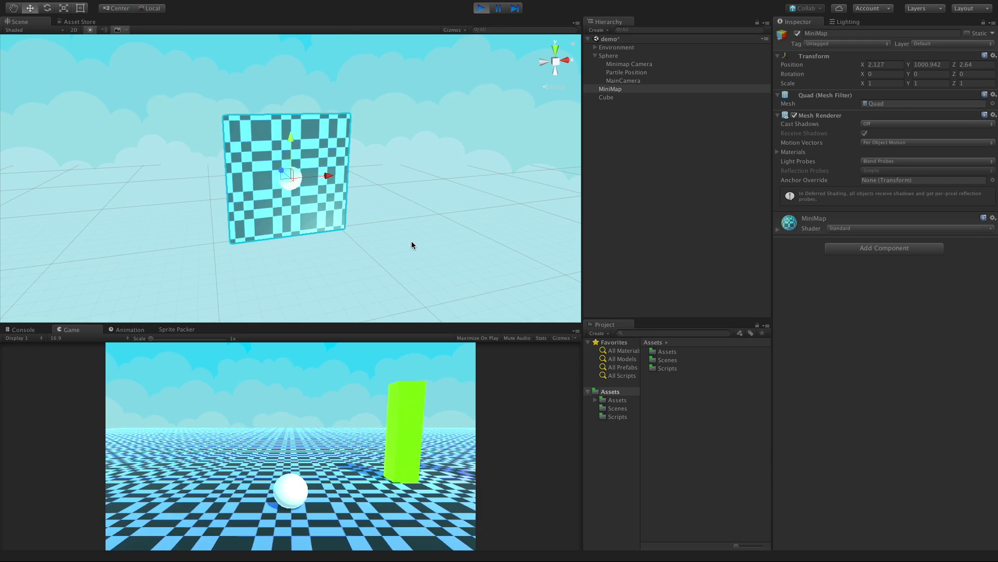
{"action": "key", "text": "Up"}
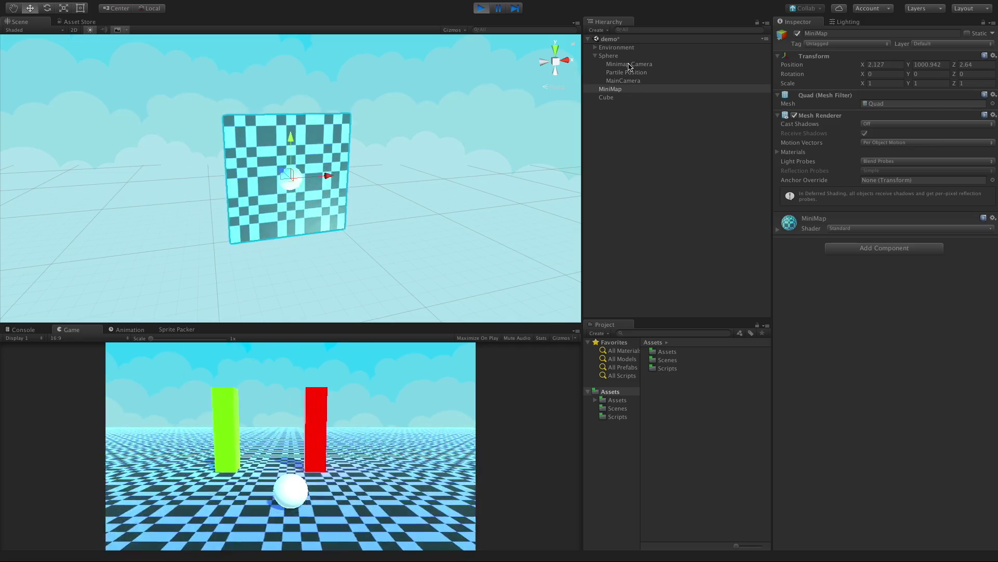
{"action": "key", "text": "ctrl+p"}
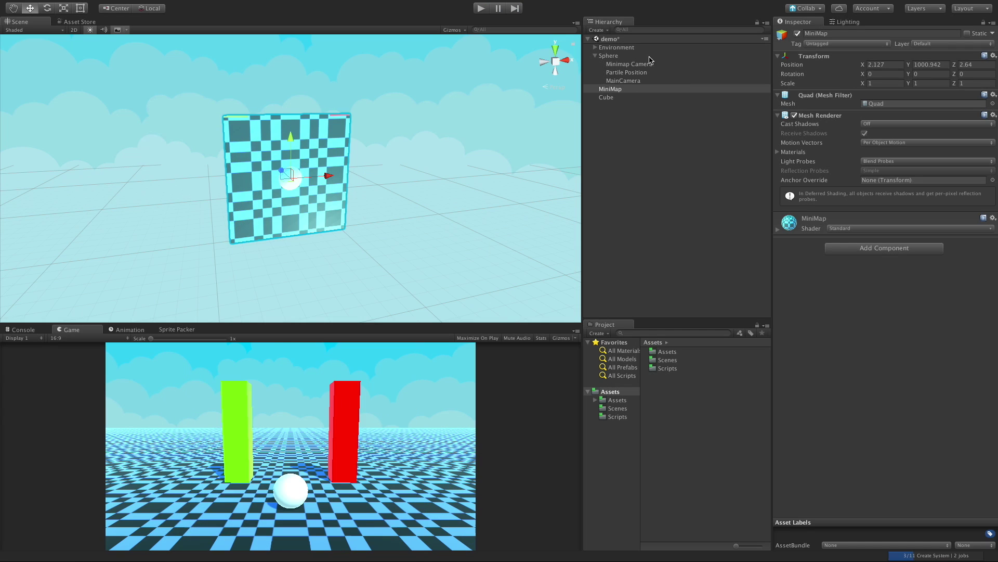
- Select the Minimap Camera under Sphere and frame it in the Scene view to examine its placement and settings
{"action": "left_click", "coordinate": [644, 72]}
{"action": "left_click", "coordinate": [645, 64]}
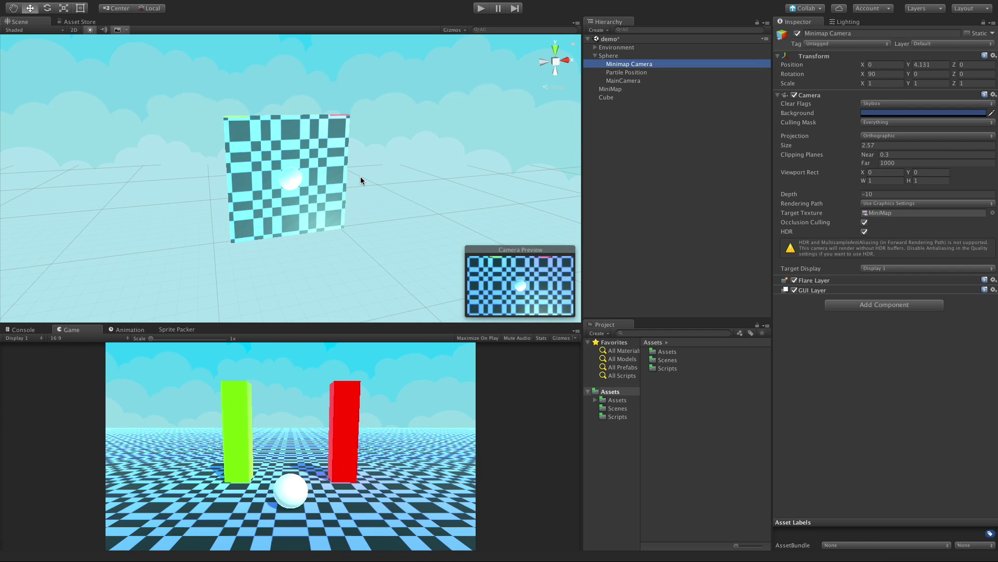
{"action": "key", "text": "f"}
{"action": "scroll", "coordinate": [328, 191], "scroll_direction": "up", "scroll_amount": 10}
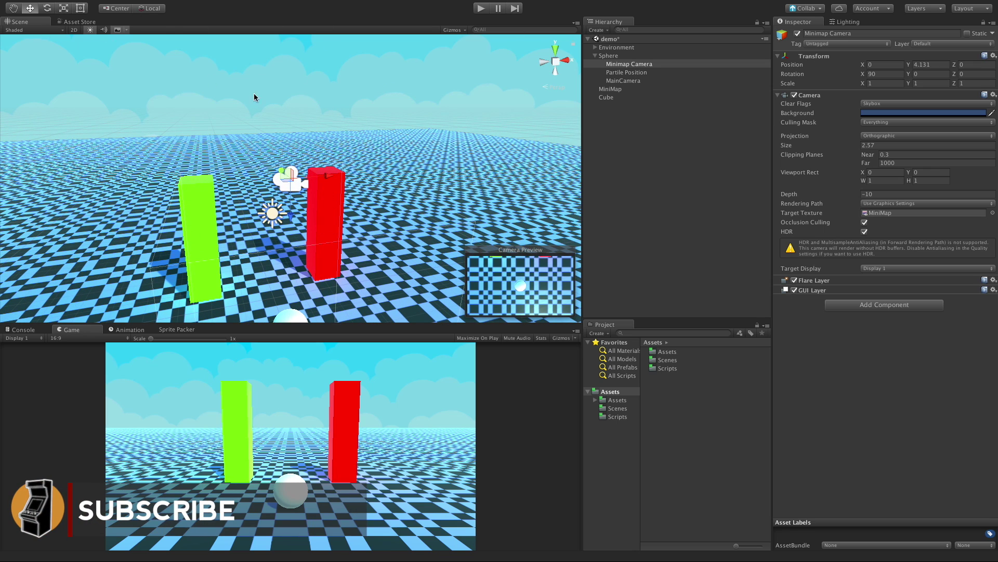
- Turn off the Skybox display in the Scene view
{"action": "left_click", "coordinate": [645, 252]}
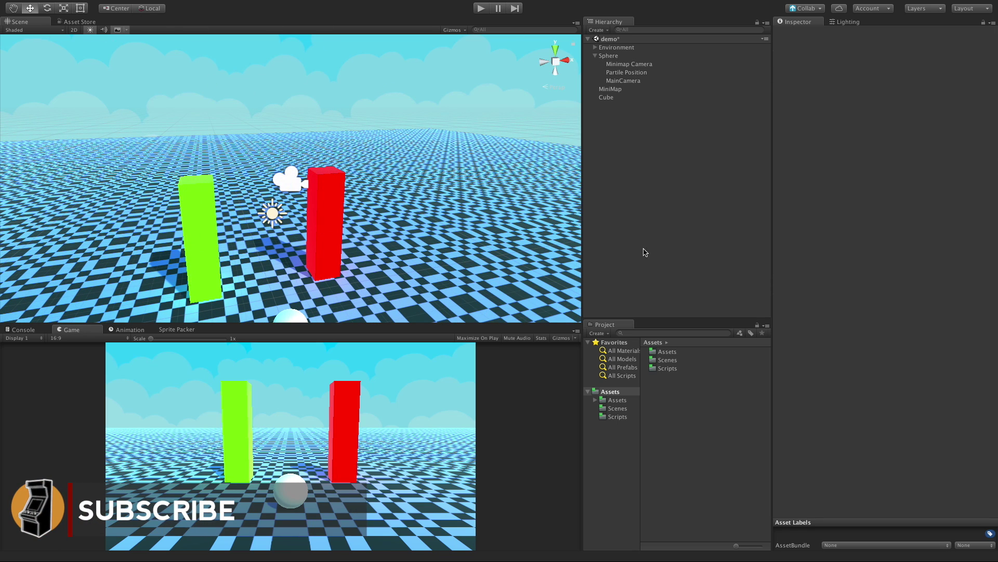
{"action": "left_click", "coordinate": [127, 30]}
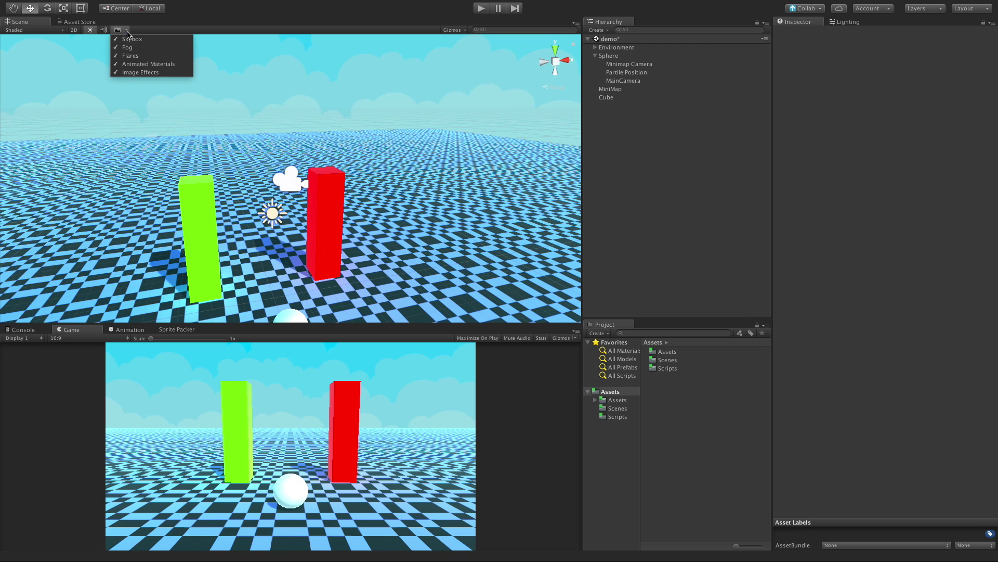
{"action": "left_click", "coordinate": [132, 39]}
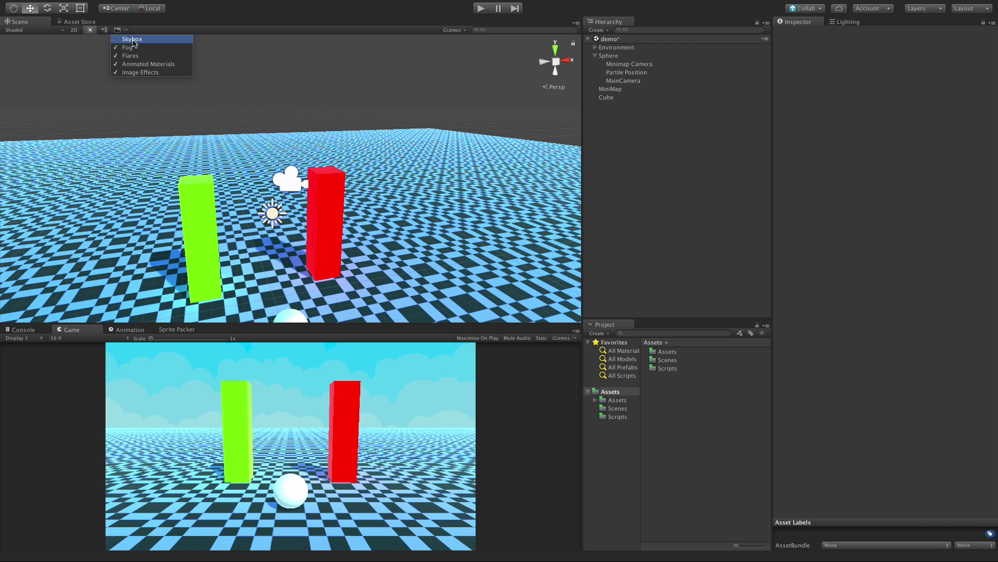
{"action": "left_click", "coordinate": [615, 67]}
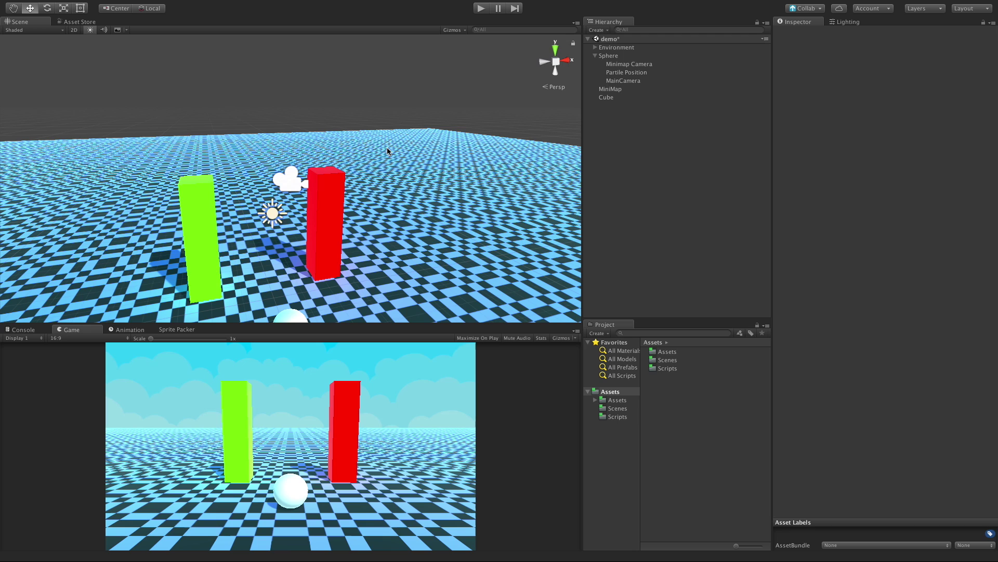
- Examine MainCamera's settings and its surroundings in the scene, and collapse the Sphere object's children
{"action": "left_click", "coordinate": [627, 80]}
{"action": "scroll", "coordinate": [396, 165], "scroll_direction": "up", "scroll_amount": 3}
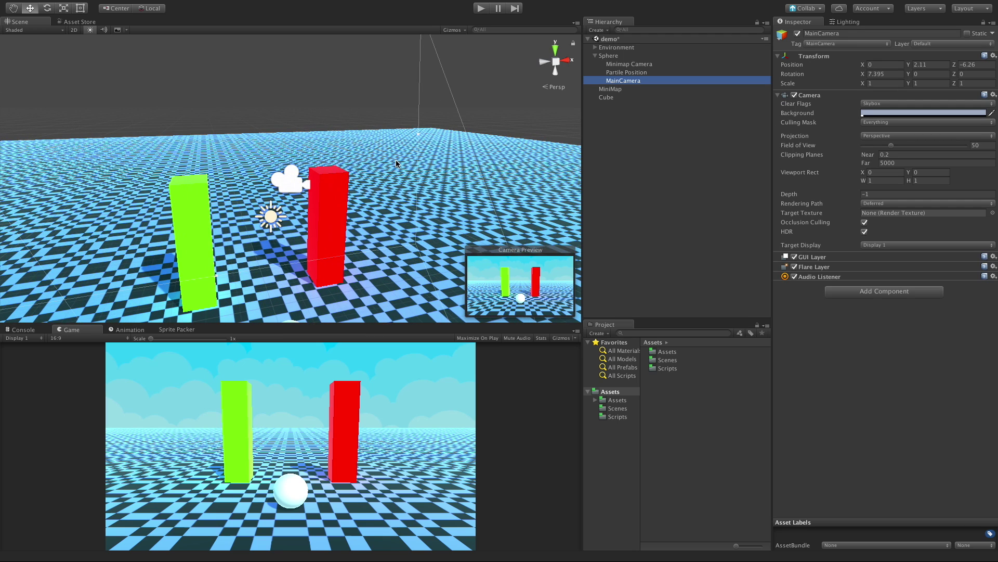
{"action": "left_click_drag", "start_coordinate": [356, 232], "coordinate": [359, 200], "text": "alt"}
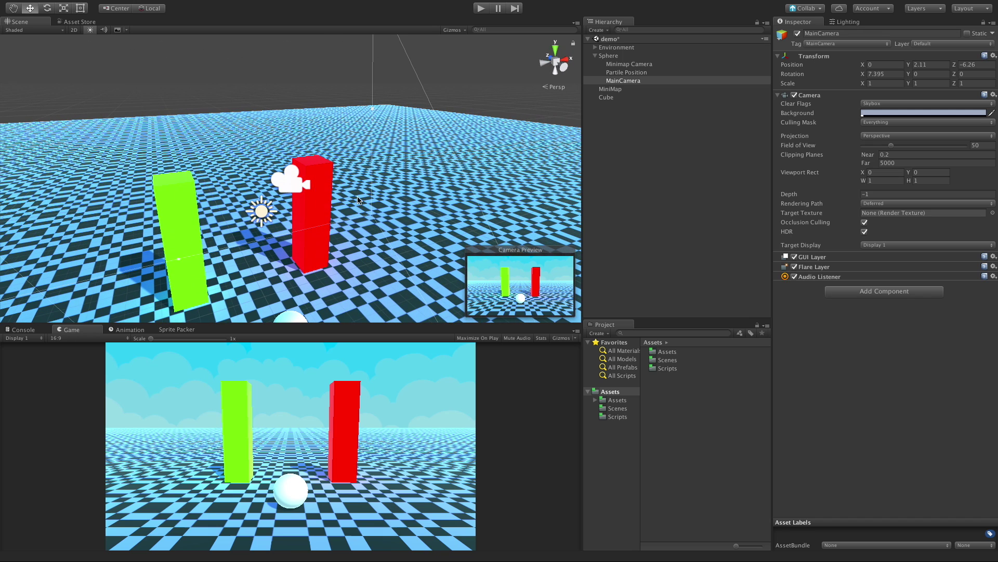
{"action": "left_click", "coordinate": [633, 149]}
{"action": "left_click", "coordinate": [595, 55]}
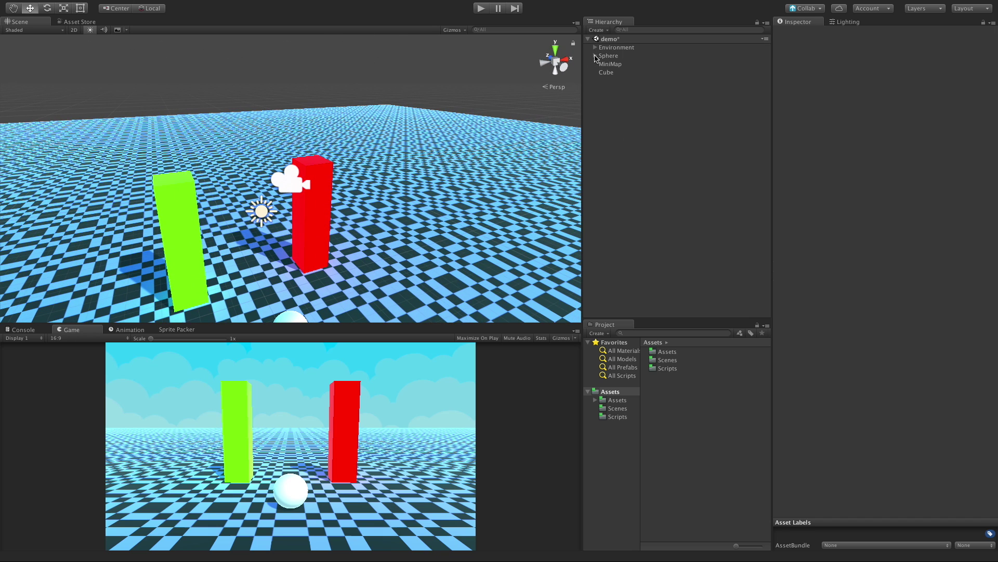
- Add a new camera to the scene, name it GUI Camera, and remove its Audio Listener component
{"action": "right_click", "coordinate": [630, 127]}
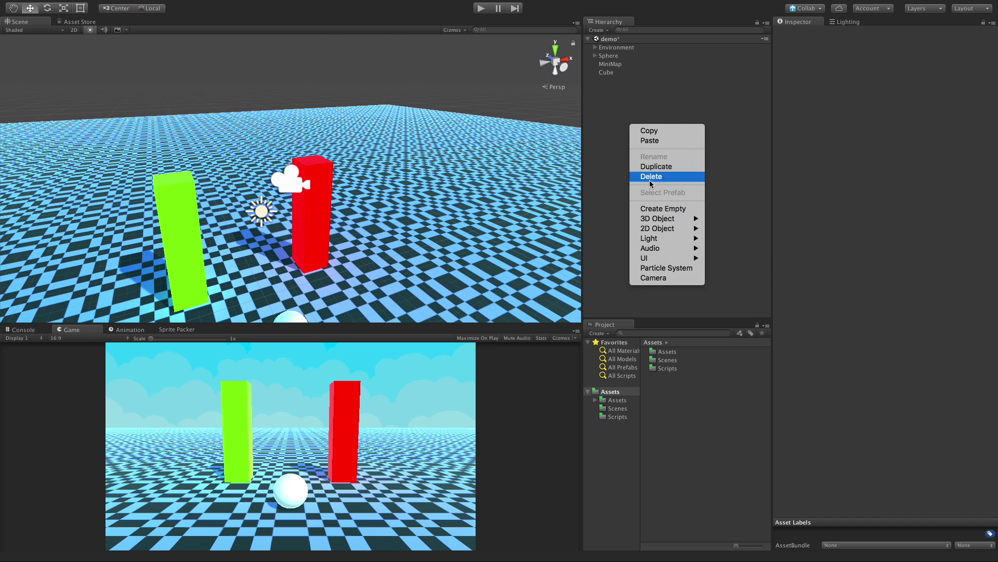
{"action": "left_click", "coordinate": [673, 279]}
{"action": "left_click", "coordinate": [847, 33]}
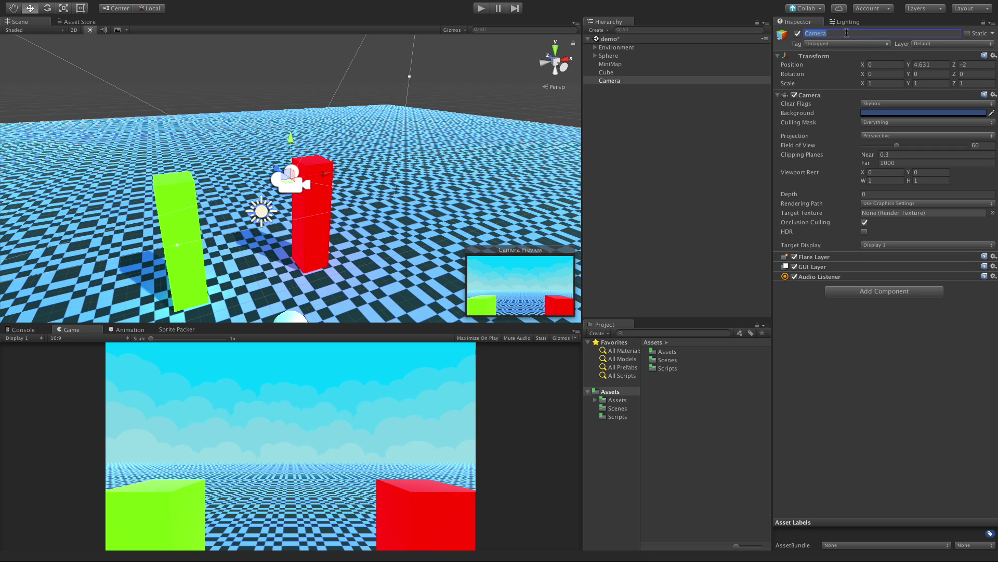
{"action": "type", "text": "Camera"}
{"action": "key", "text": "Return"}
{"action": "left_click", "coordinate": [994, 278]}
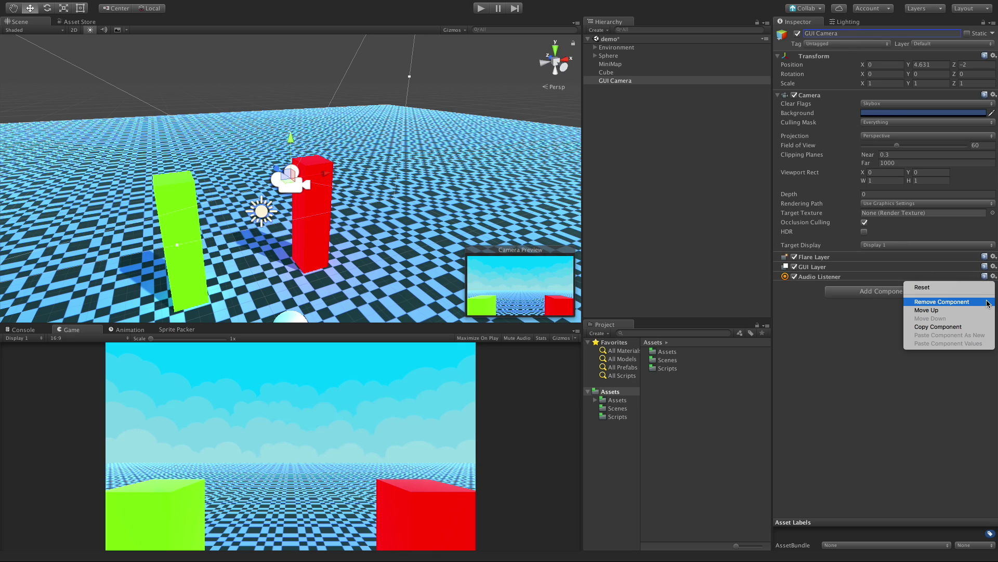
{"action": "left_click", "coordinate": [984, 300]}
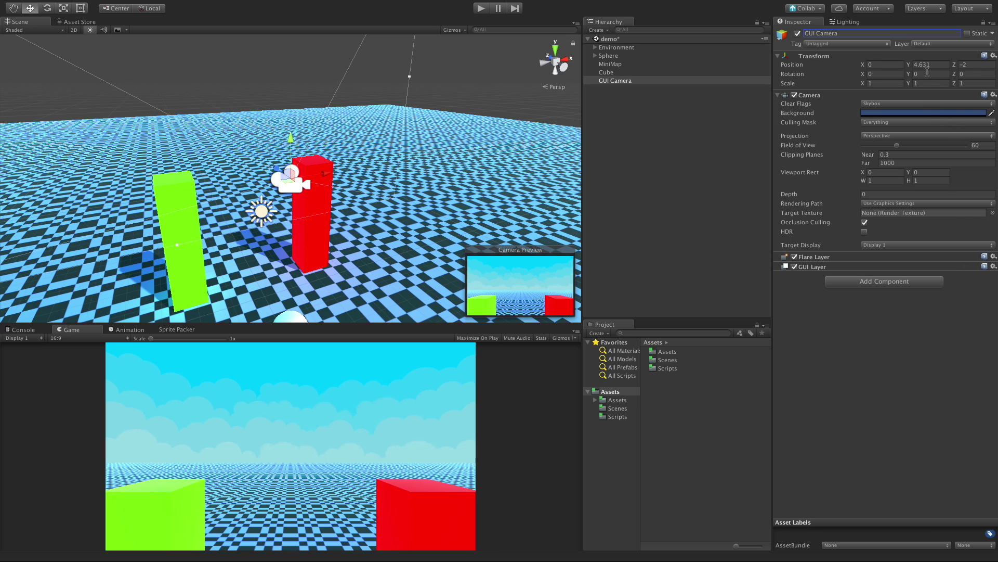
- Set the GUI Camera's position to Y 1000 and Z 0
{"action": "left_click", "coordinate": [979, 65]}
{"action": "type", "text": "0"}
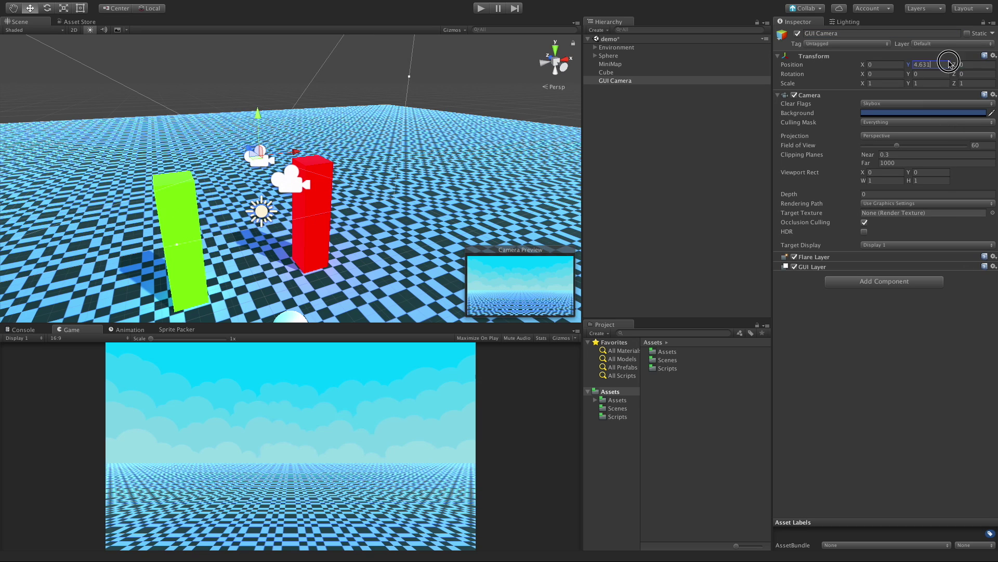
{"action": "left_click", "coordinate": [949, 63]}
{"action": "type", "text": "1000"}
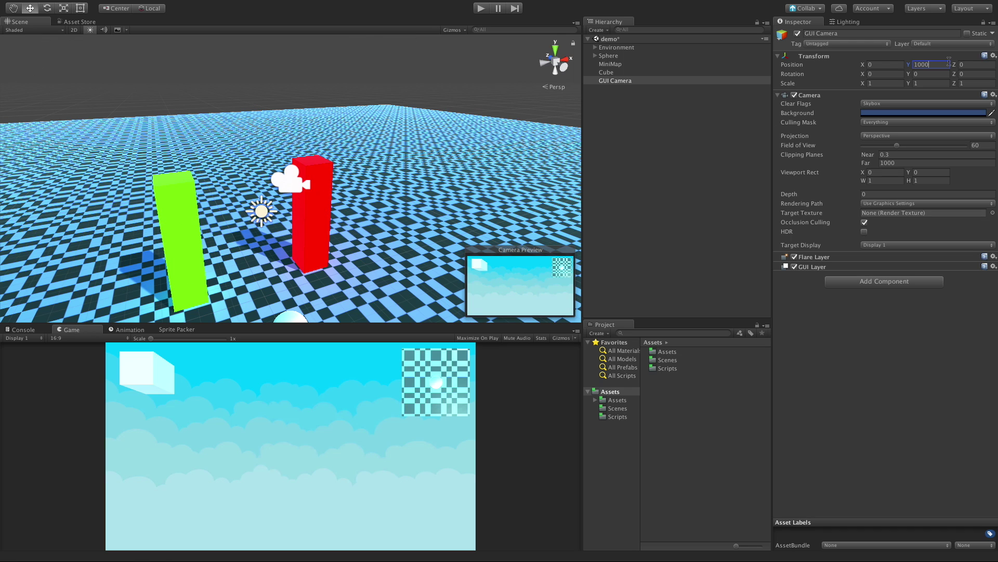
- Frame the GUI Camera in the Scene view and examine its placement relative to the cube and the MiniMap quad
{"action": "scroll", "coordinate": [343, 239], "scroll_direction": "down", "scroll_amount": 3}
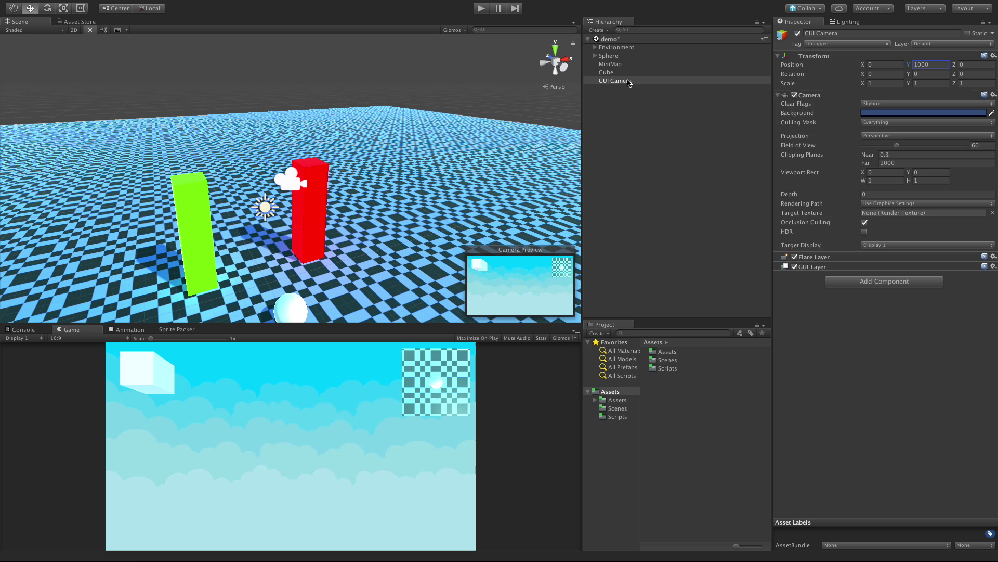
{"action": "left_click", "coordinate": [629, 99]}
{"action": "left_click", "coordinate": [630, 81]}
{"action": "key", "text": "f"}
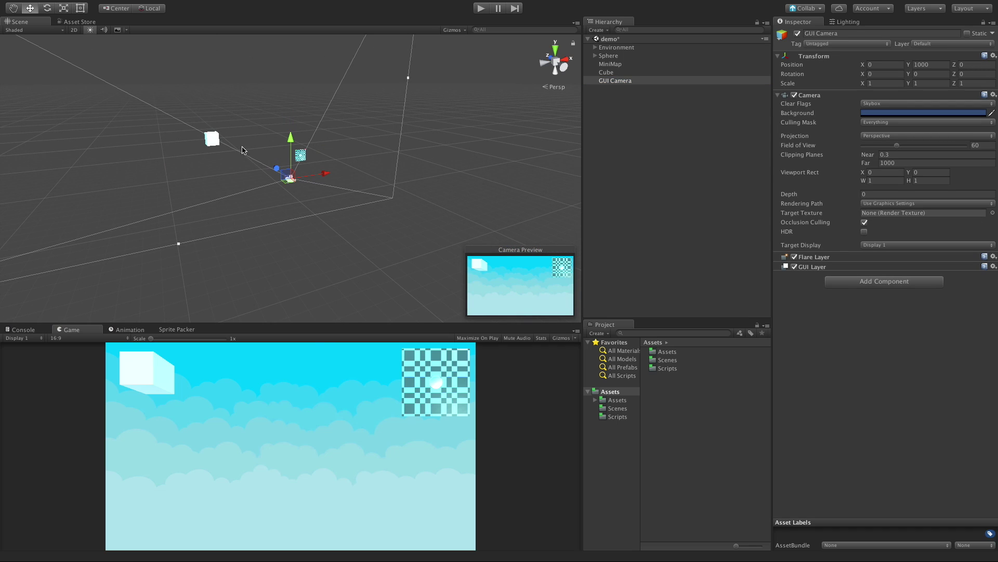
{"action": "key", "text": "alt"}
{"action": "left_click_drag", "start_coordinate": [337, 169], "coordinate": [165, 166], "text": "alt"}
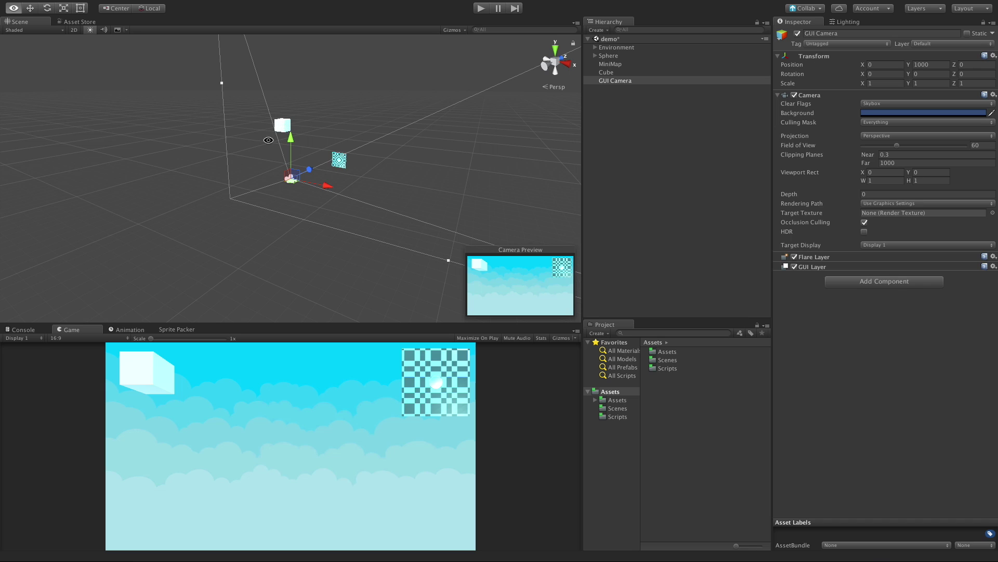
{"action": "left_click_drag", "start_coordinate": [288, 126], "coordinate": [465, 300], "text": "alt"}
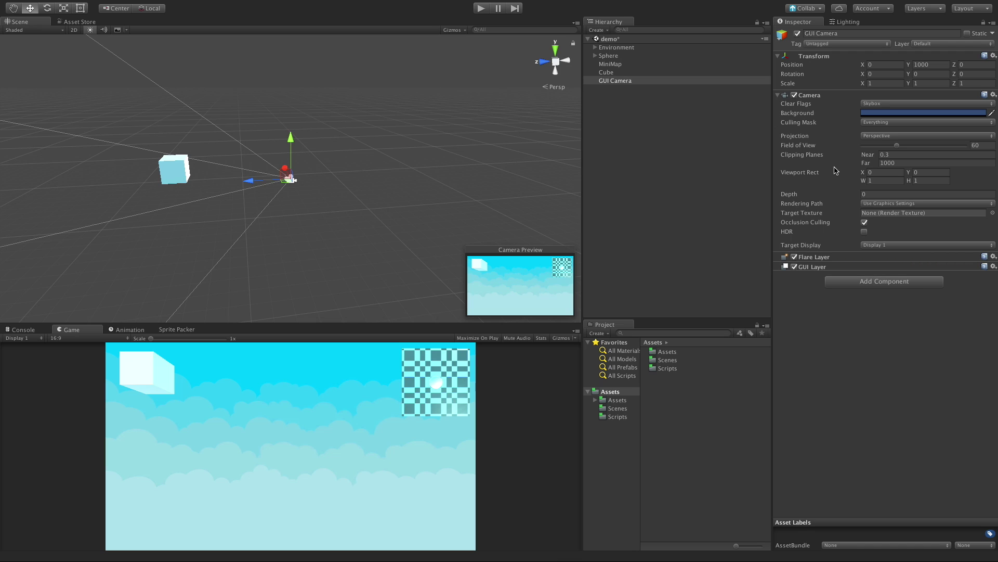
- Check MainCamera's depth under the Sphere, and try a depth of -2 on the GUI Camera
{"action": "mouse_move", "coordinate": [820, 199]}
{"action": "left_click", "coordinate": [594, 55]}
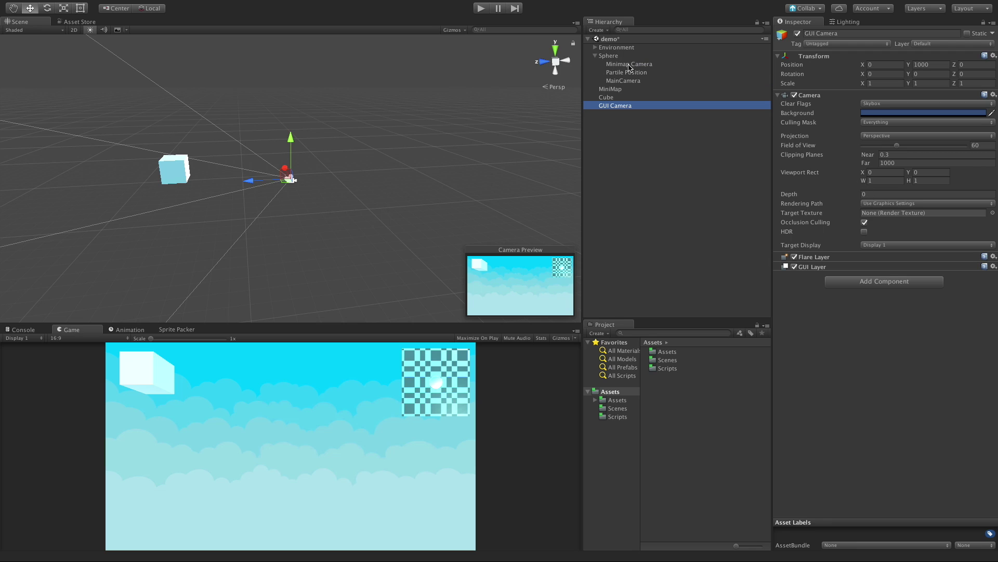
{"action": "left_click", "coordinate": [634, 82]}
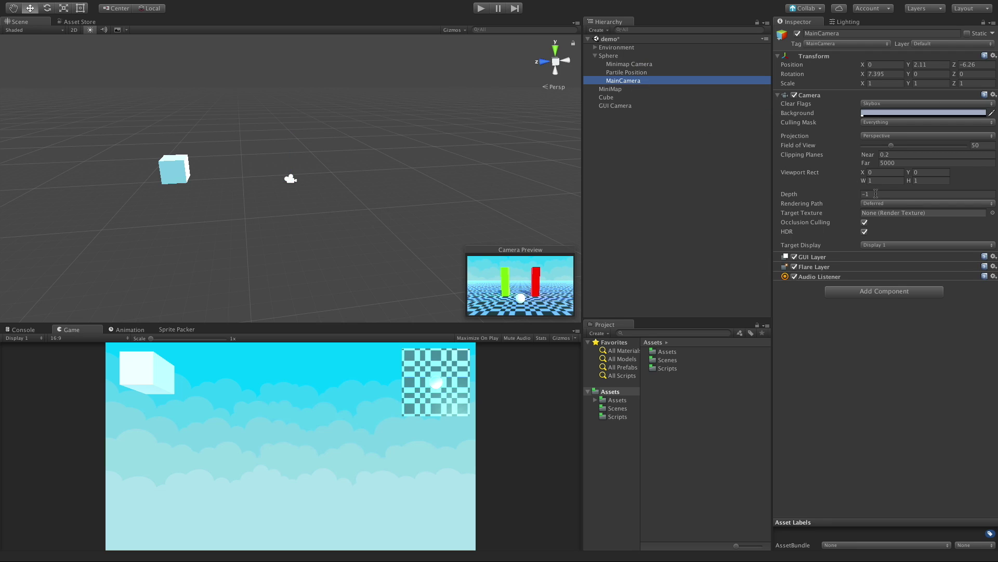
{"action": "left_click", "coordinate": [624, 106]}
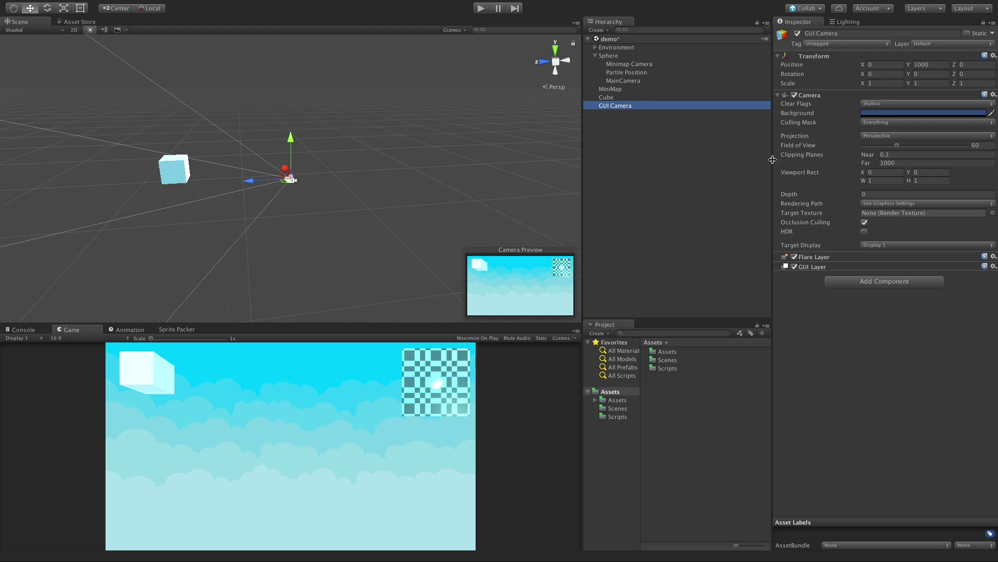
{"action": "left_click", "coordinate": [878, 194]}
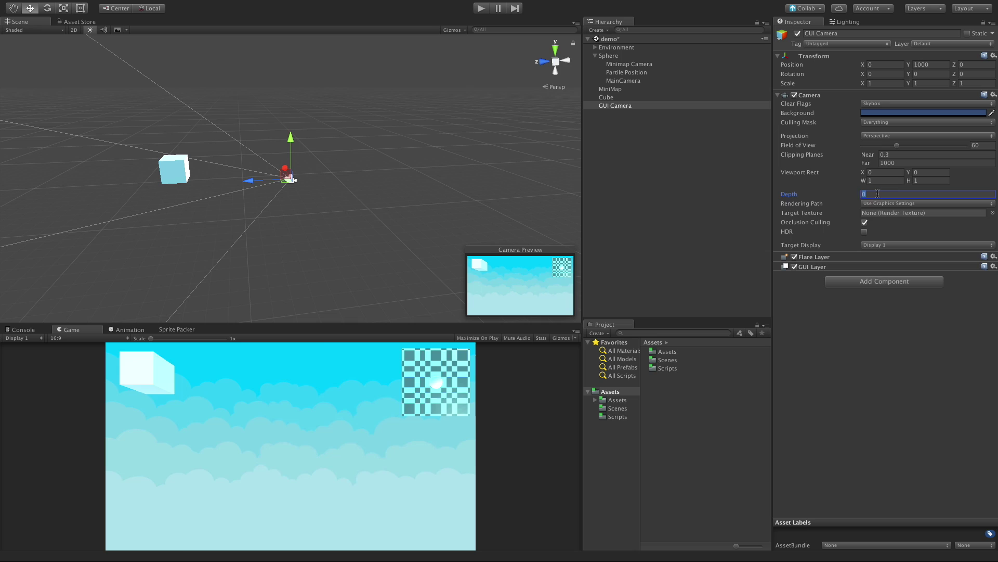
{"action": "type", "text": "-2"}
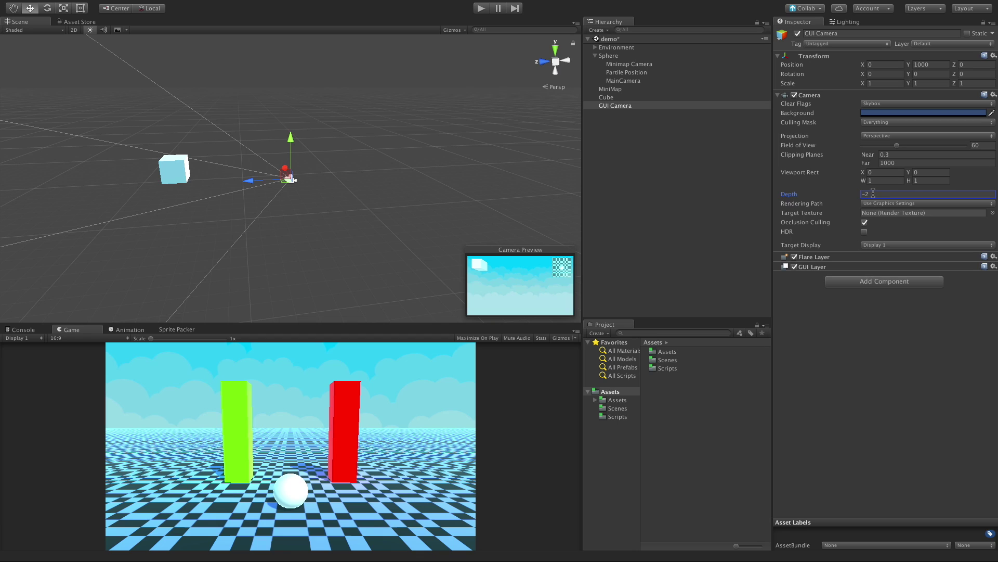
- Try a depth of -1 on the GUI Camera, and set its depth to 10
{"action": "key", "text": "BackSpace"}
{"action": "type", "text": "1"}
{"action": "key", "text": "Return"}
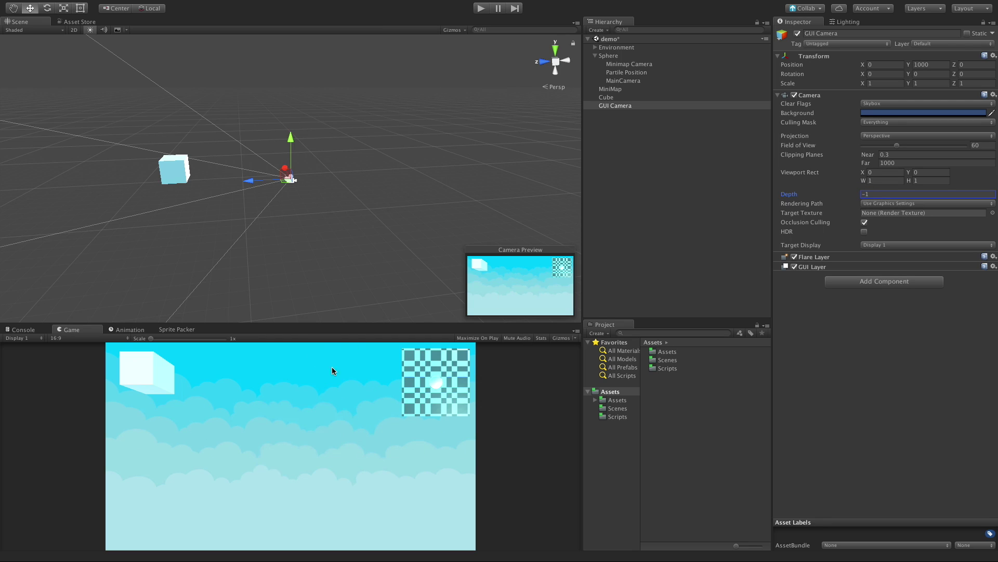
{"action": "left_click", "coordinate": [869, 195]}
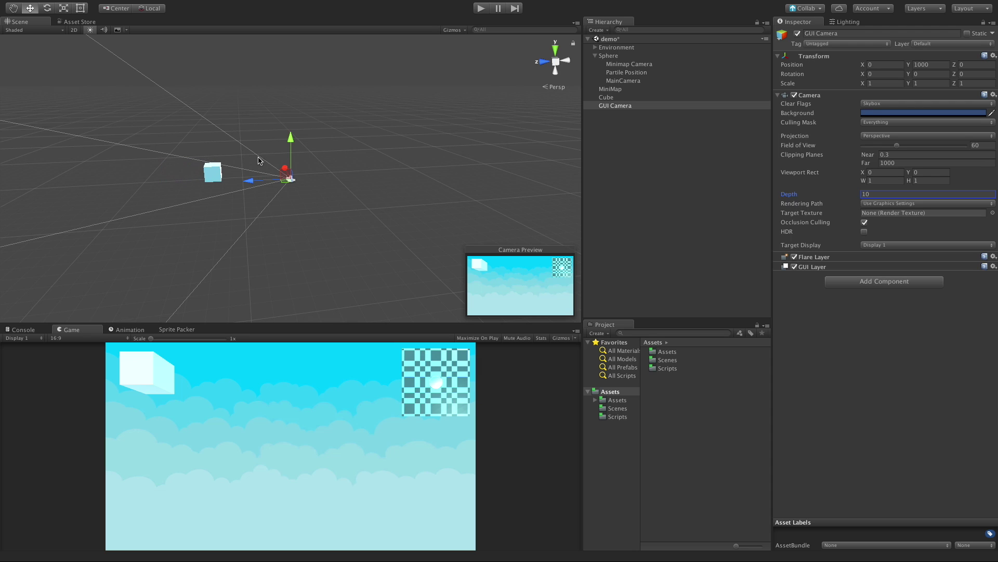
- Examine the GUI Camera's view frustum from several angles, including how the cube and the MiniMap quad sit inside it
{"action": "left_click_drag", "start_coordinate": [368, 227], "coordinate": [34, 157], "text": "alt"}
{"action": "scroll", "coordinate": [373, 150], "scroll_direction": "down", "scroll_amount": 3}
{"action": "middle_click_drag", "start_coordinate": [377, 156], "coordinate": [303, 194]}
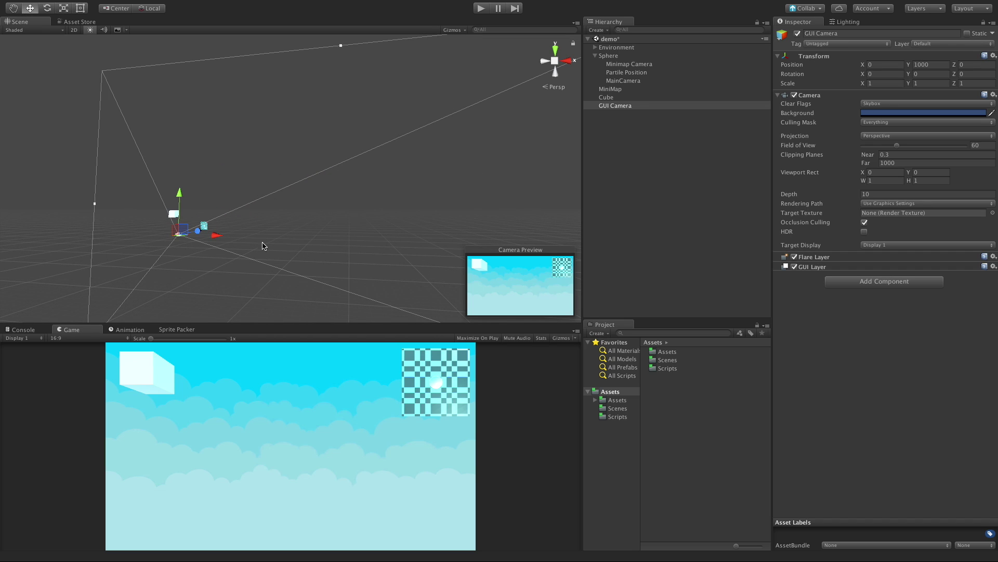
{"action": "left_click_drag", "start_coordinate": [256, 234], "coordinate": [532, 240], "text": "alt"}
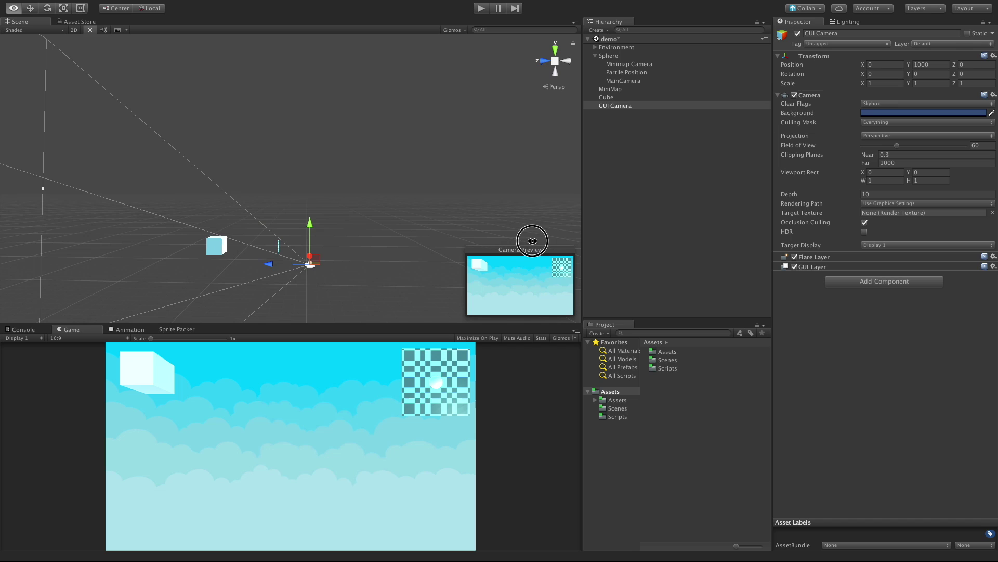
{"action": "scroll", "coordinate": [399, 247], "scroll_direction": "down", "scroll_amount": 5}
{"action": "scroll", "coordinate": [383, 244], "scroll_direction": "up", "scroll_amount": 3}
{"action": "scroll", "coordinate": [376, 243], "scroll_direction": "up", "scroll_amount": 5}
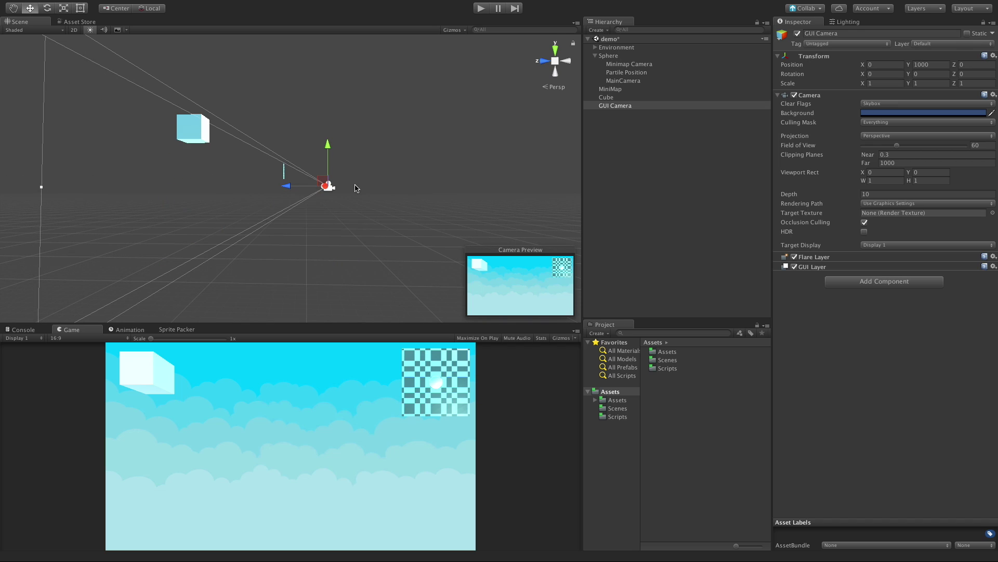
{"action": "scroll", "coordinate": [354, 189], "scroll_direction": "up", "scroll_amount": 5}
{"action": "middle_click_drag", "start_coordinate": [374, 189], "coordinate": [320, 210]}
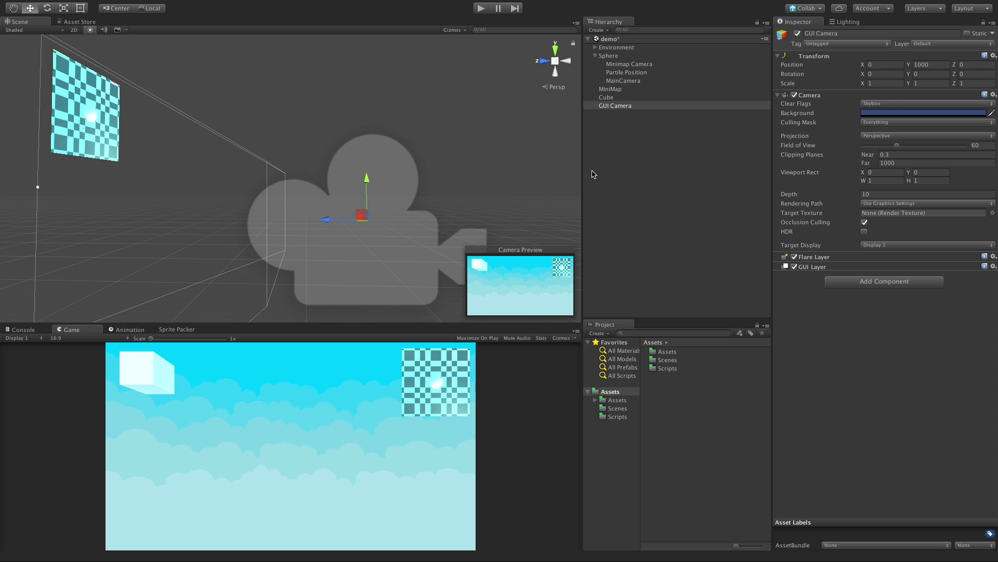
{"action": "scroll", "coordinate": [298, 139], "scroll_direction": "down", "scroll_amount": 5}
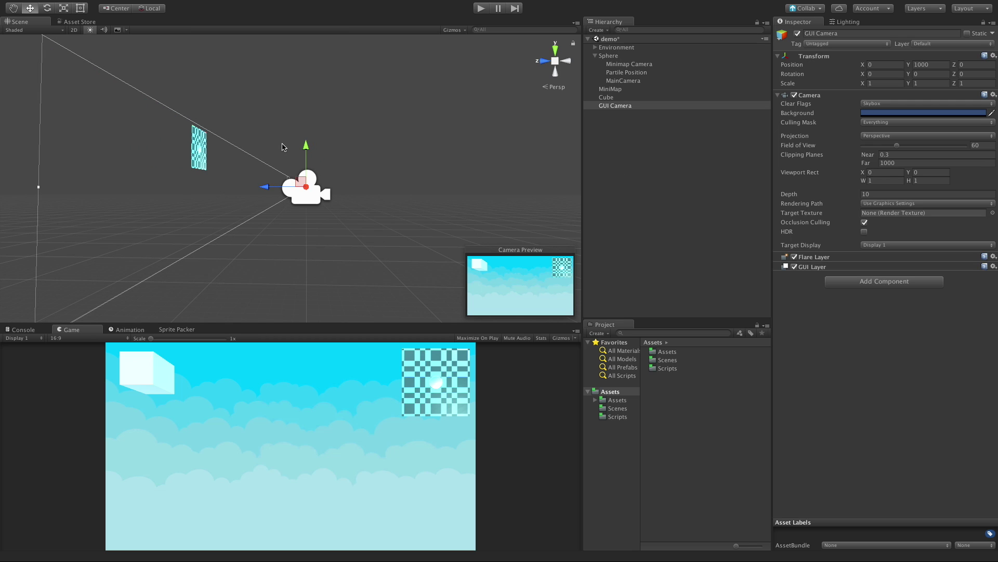
{"action": "left_click_drag", "start_coordinate": [283, 138], "coordinate": [359, 164], "text": "alt"}
{"action": "scroll", "coordinate": [359, 165], "scroll_direction": "down", "scroll_amount": 3}
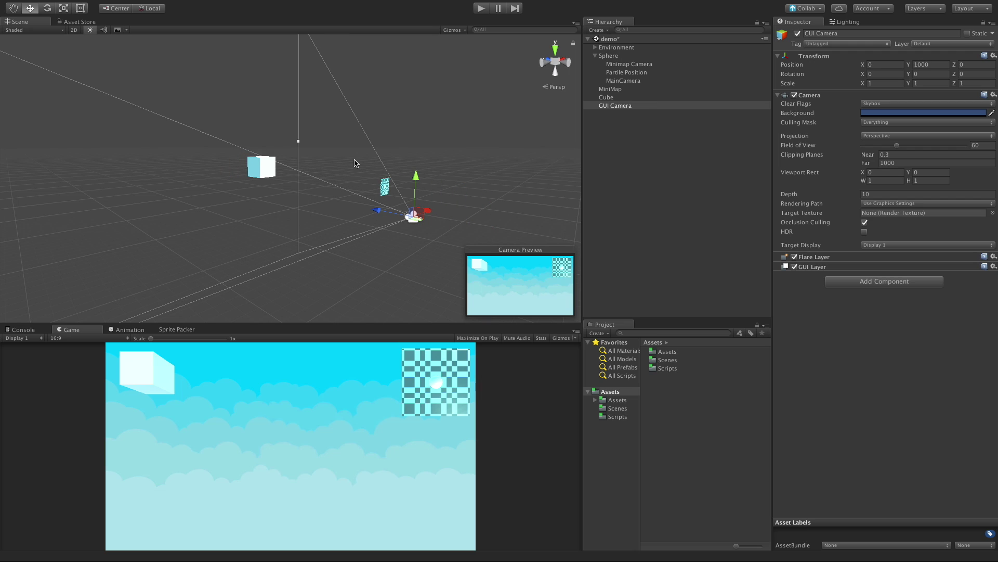
{"action": "left_click_drag", "start_coordinate": [394, 203], "coordinate": [235, 202], "text": "alt"}
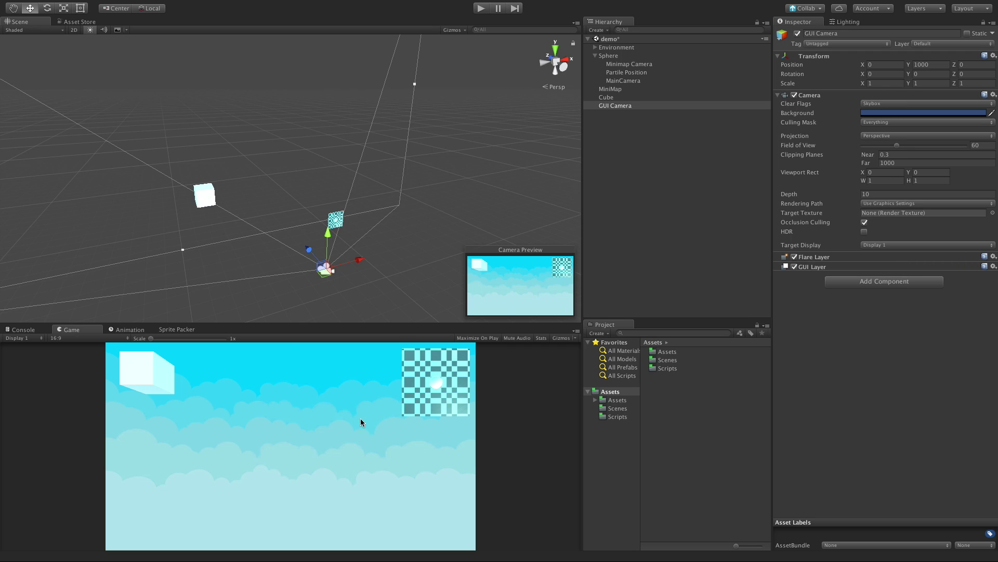
- Set the GUI Camera's Clear Flags to Solid Color and give it a bright green background
{"action": "left_click", "coordinate": [890, 103]}
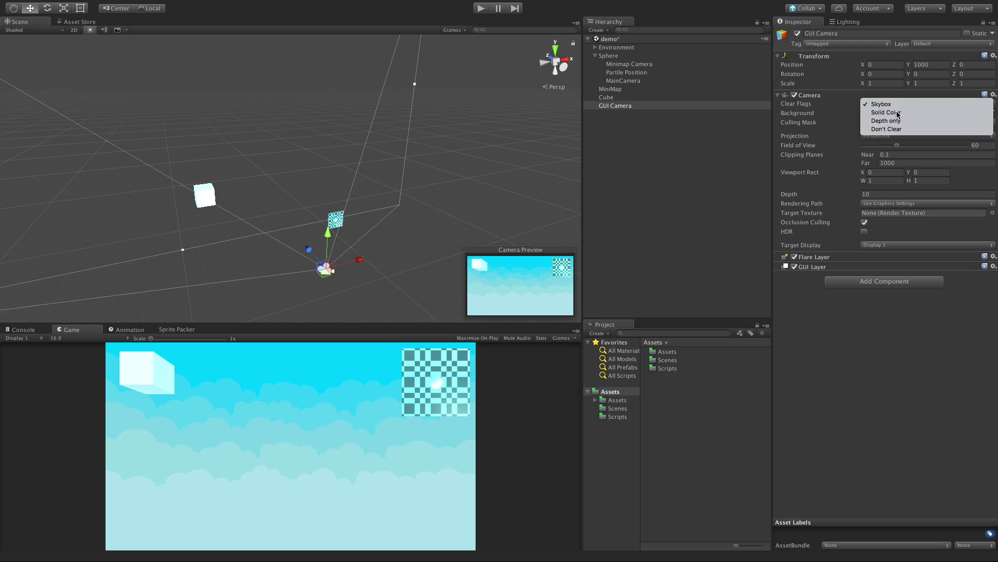
{"action": "left_click", "coordinate": [898, 111]}
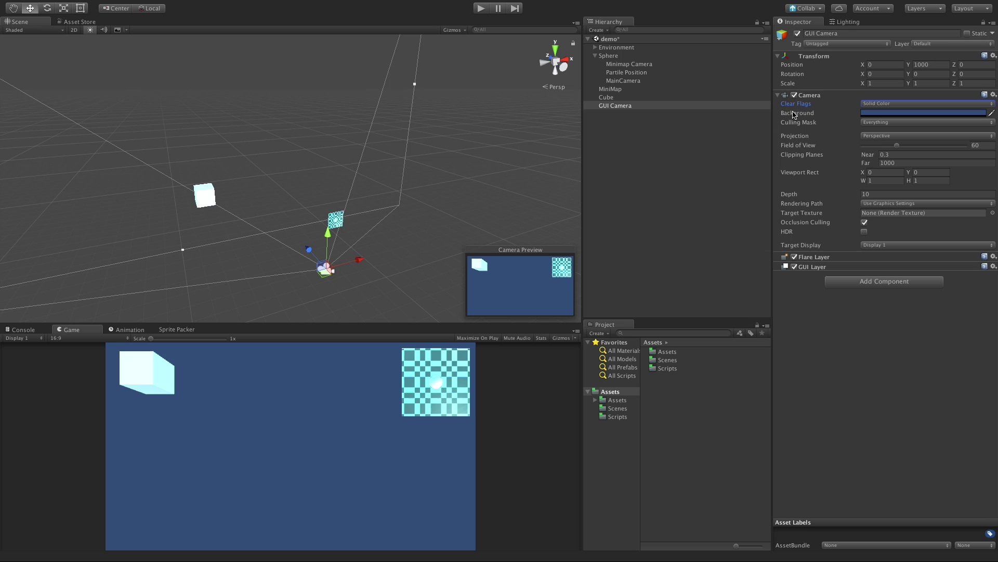
{"action": "left_click", "coordinate": [916, 113]}
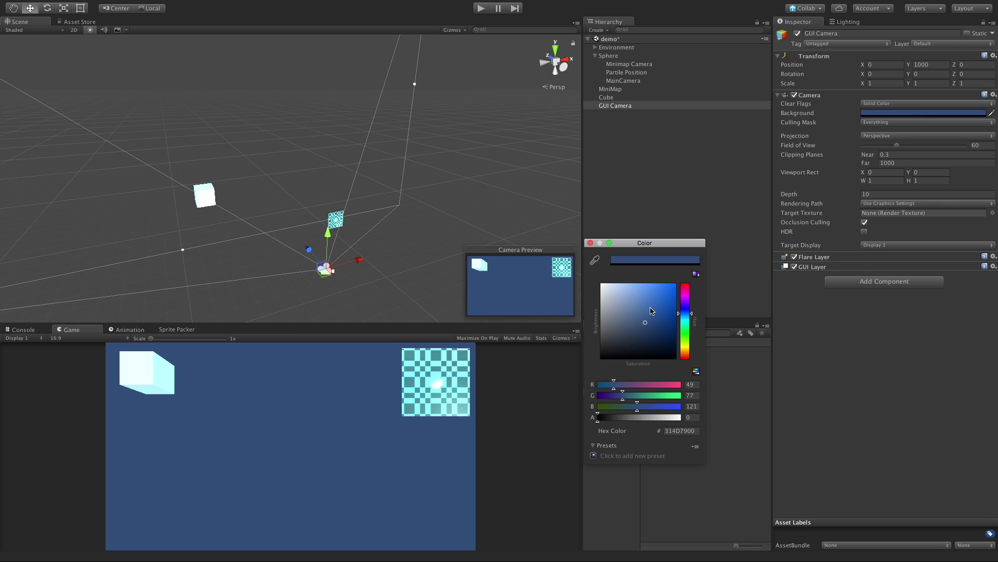
{"action": "mouse_move", "coordinate": [653, 310]}
{"action": "left_mouse_down"}
{"action": "mouse_move", "coordinate": [618, 314]}
{"action": "mouse_move", "coordinate": [660, 298]}
{"action": "mouse_move", "coordinate": [669, 313]}
{"action": "left_mouse_up"}
{"action": "left_click", "coordinate": [685, 325]}
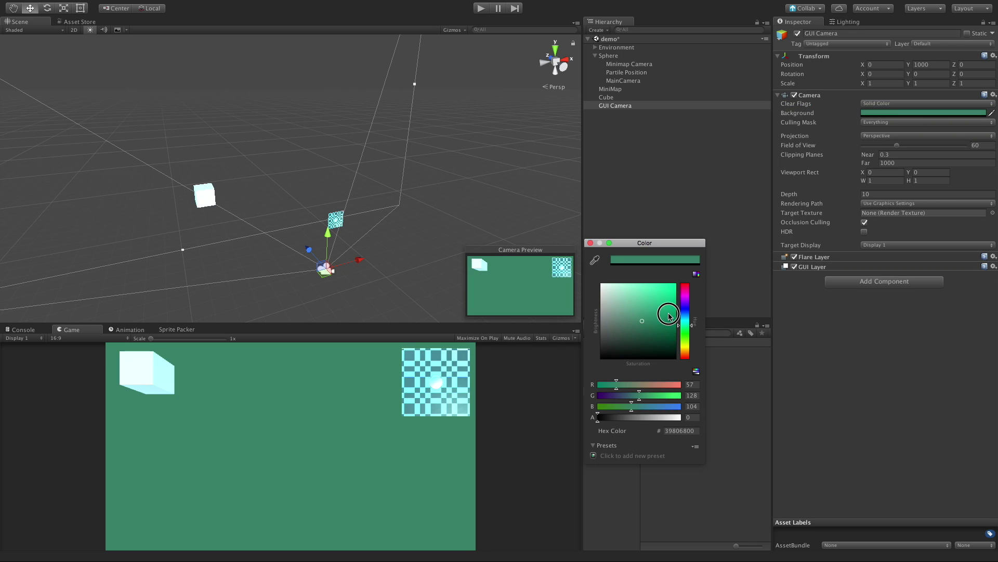
{"action": "left_click", "coordinate": [660, 296]}
{"action": "left_click", "coordinate": [591, 243]}
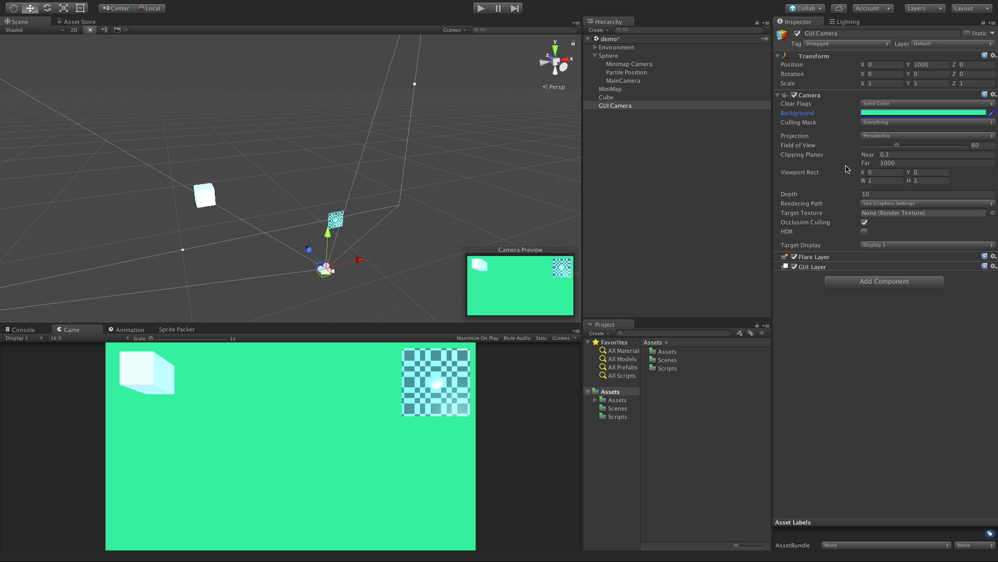
- Set the GUI Camera's Clear Flags to Don't Clear, and test it in Play mode by moving the sphere sideways
{"action": "left_click", "coordinate": [896, 104]}
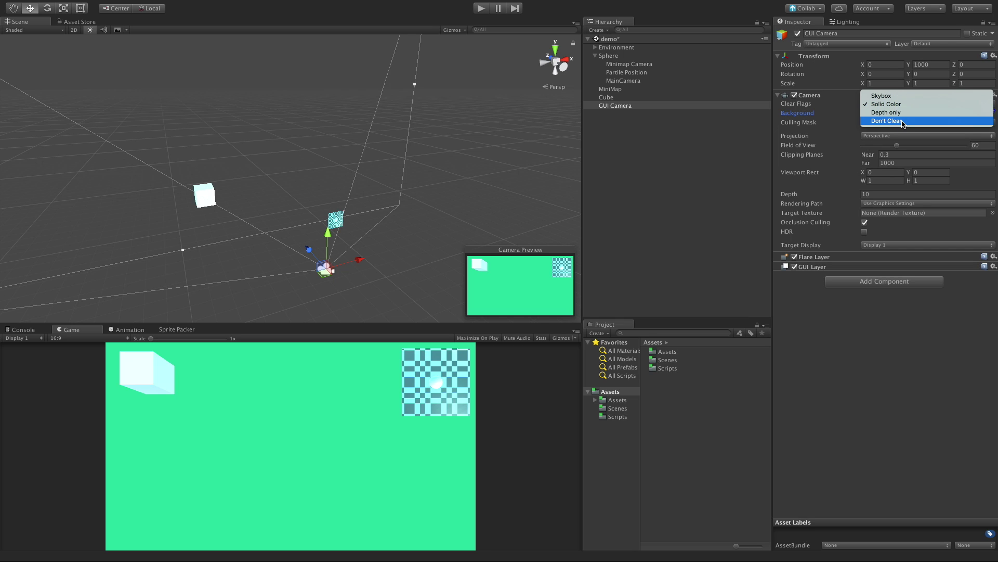
{"action": "left_click", "coordinate": [901, 121]}
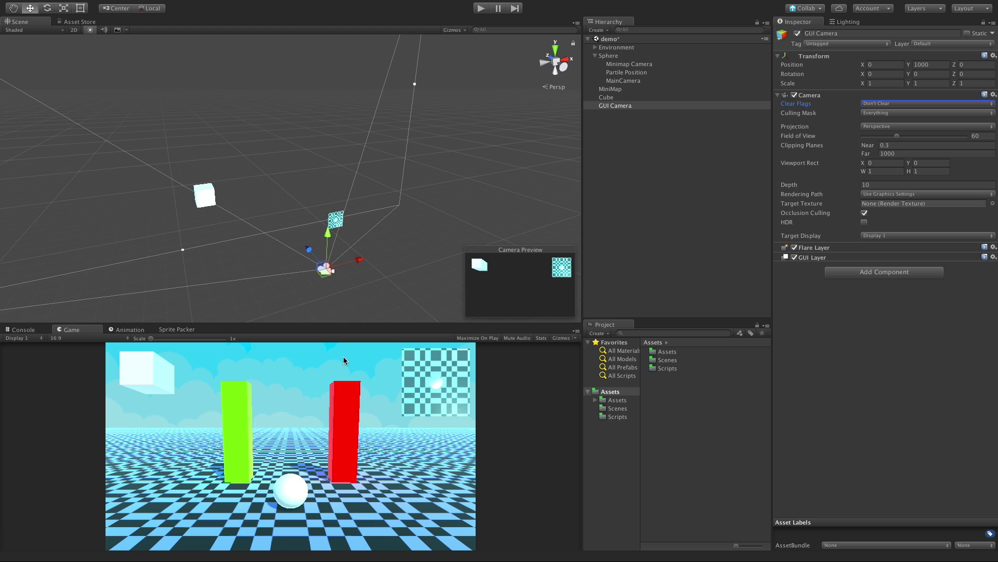
{"action": "left_click", "coordinate": [481, 8]}
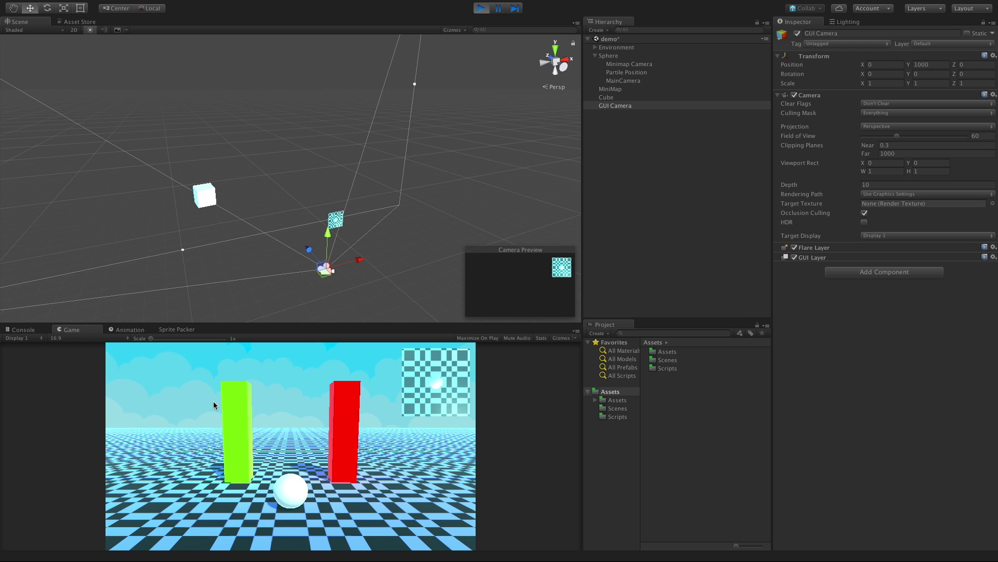
{"action": "key", "text": "a"}
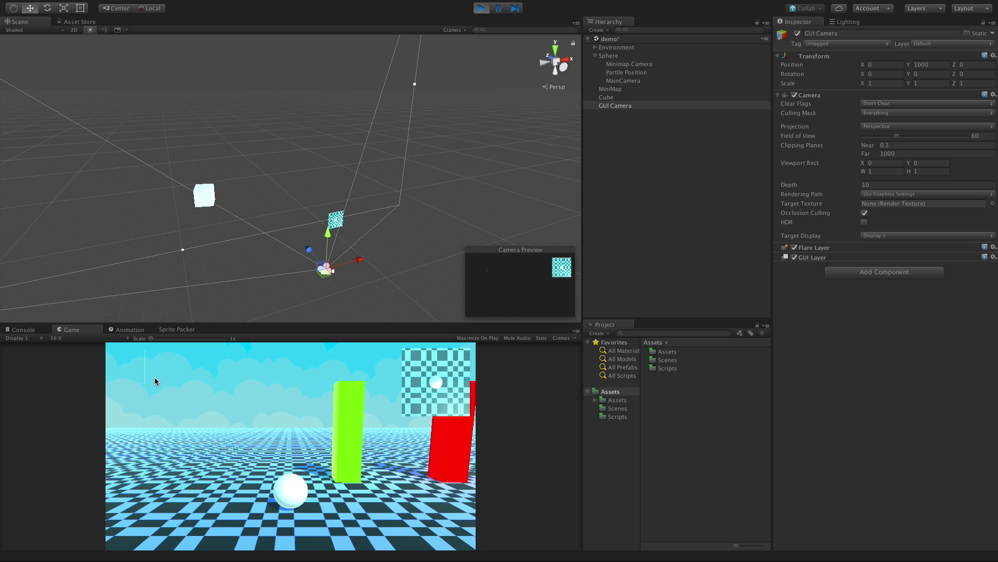
{"action": "left_click", "coordinate": [483, 9]}
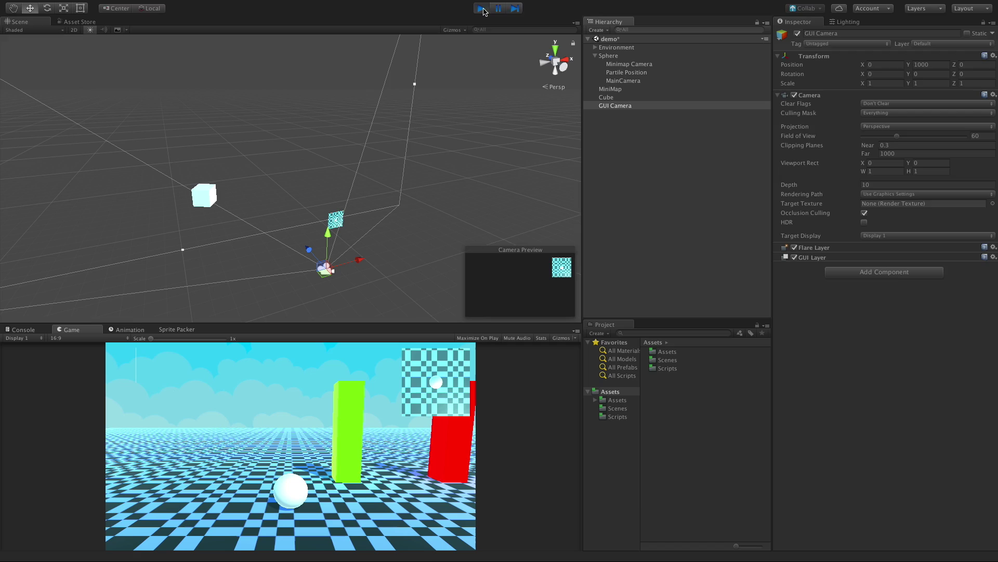
- Look over the Cube and Minimap Camera settings, and set MainCamera's Clear Flags to Don't Clear
{"action": "left_click", "coordinate": [626, 99]}
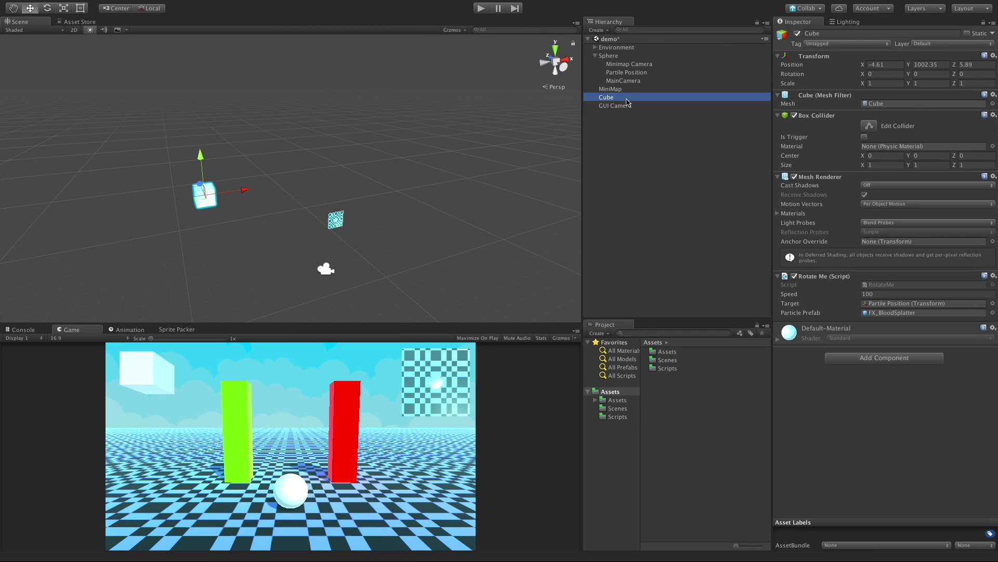
{"action": "left_click", "coordinate": [631, 65]}
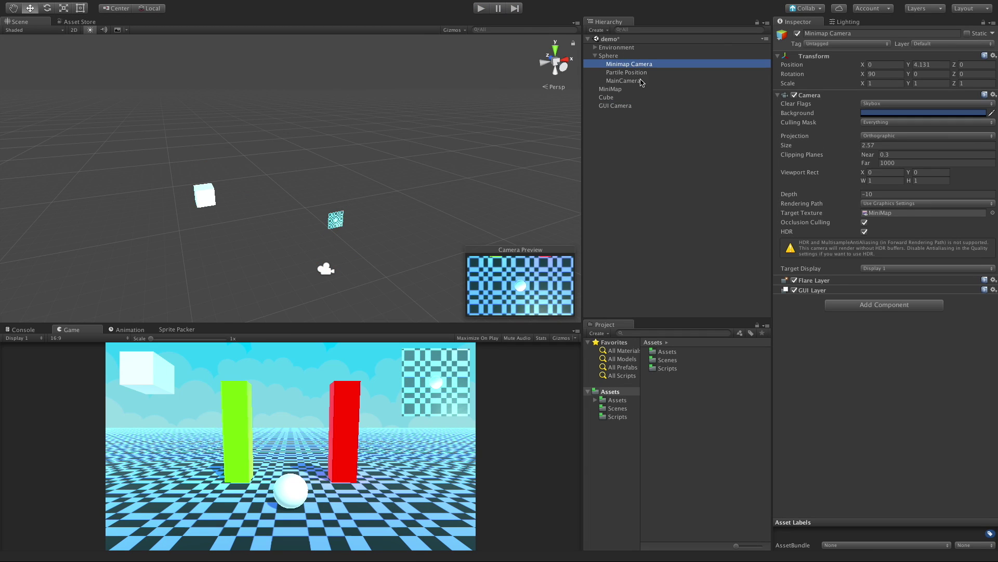
{"action": "left_click", "coordinate": [624, 81]}
{"action": "left_click", "coordinate": [904, 104]}
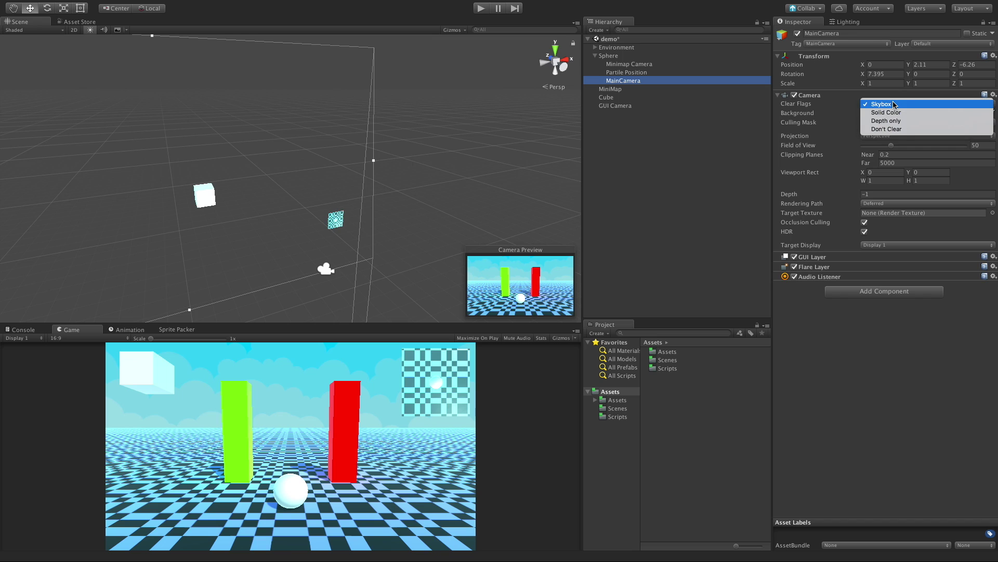
{"action": "left_click", "coordinate": [907, 130]}
- Run the scene in Play mode, move the sphere right and left to check MainCamera's rendering, and stop playback
{"action": "left_click", "coordinate": [479, 8]}
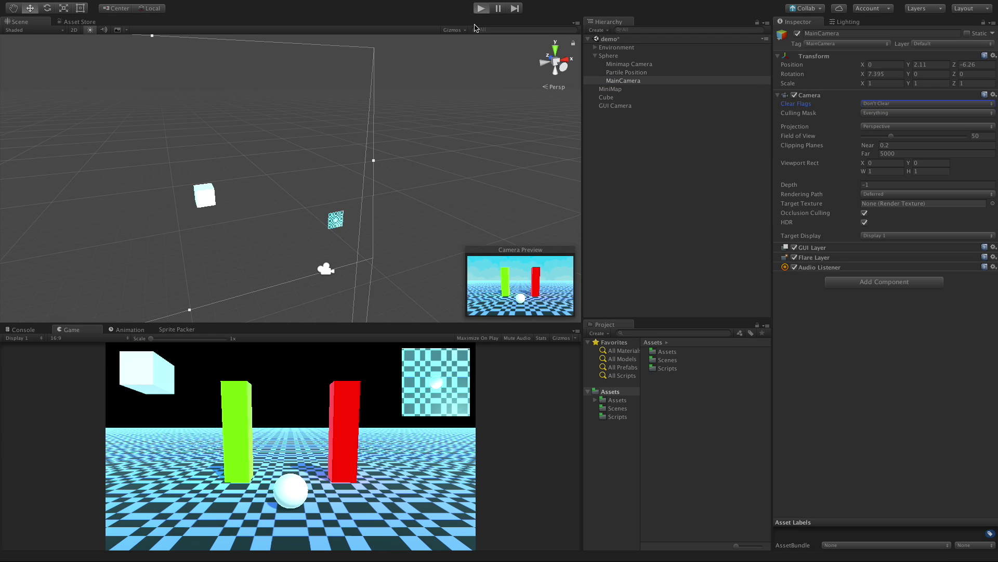
{"action": "key", "text": "Right"}
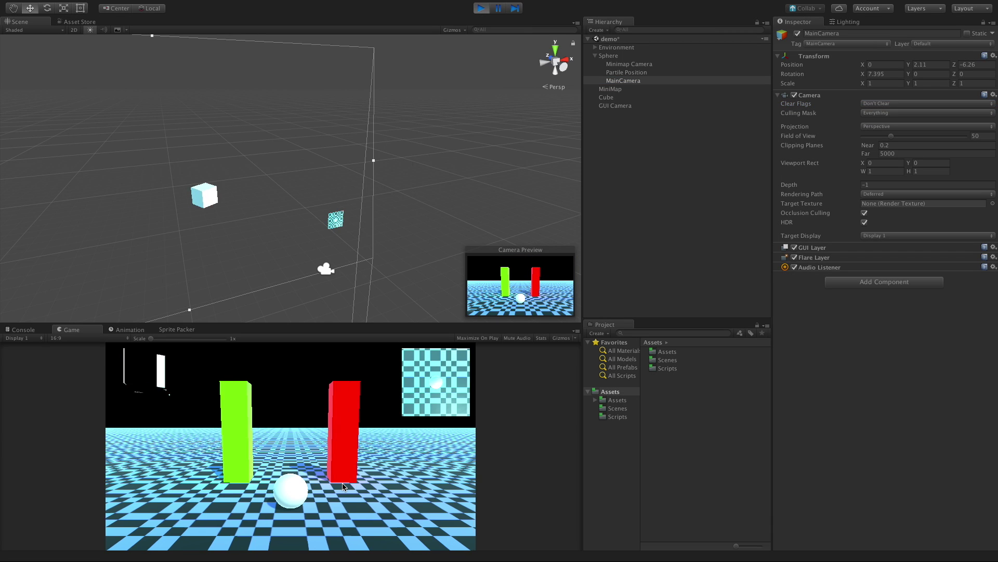
{"action": "key", "text": "Left"}
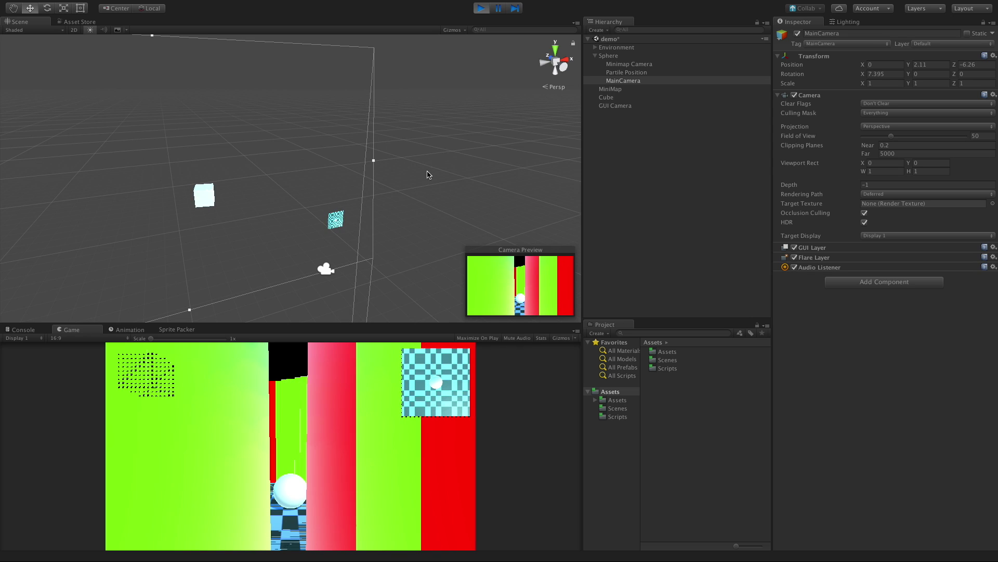
{"action": "left_click", "coordinate": [483, 10]}
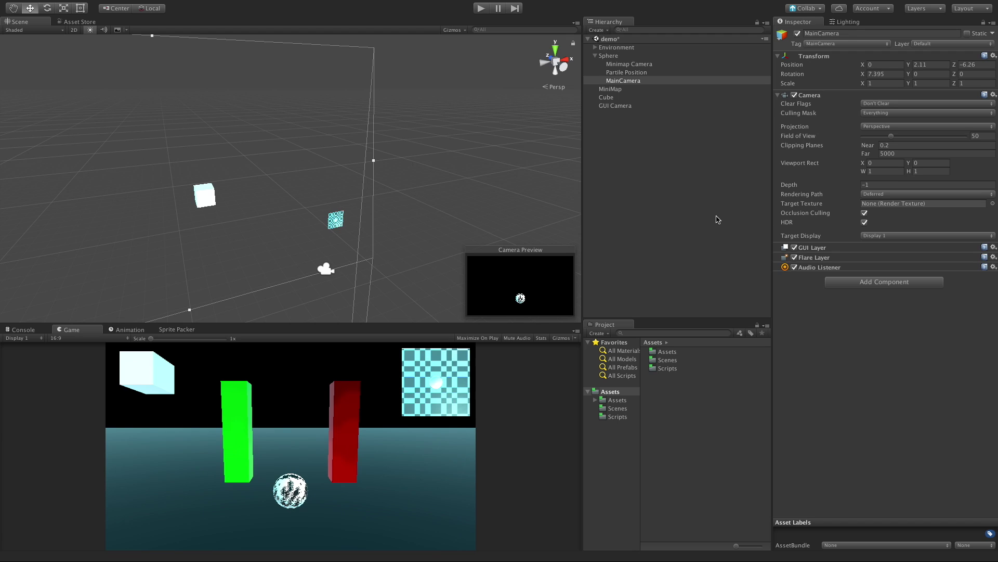
- Set MainCamera's Clear Flags back to Skybox, and set the GUI Camera's Clear Flags to Depth only
{"action": "left_click", "coordinate": [928, 104]}
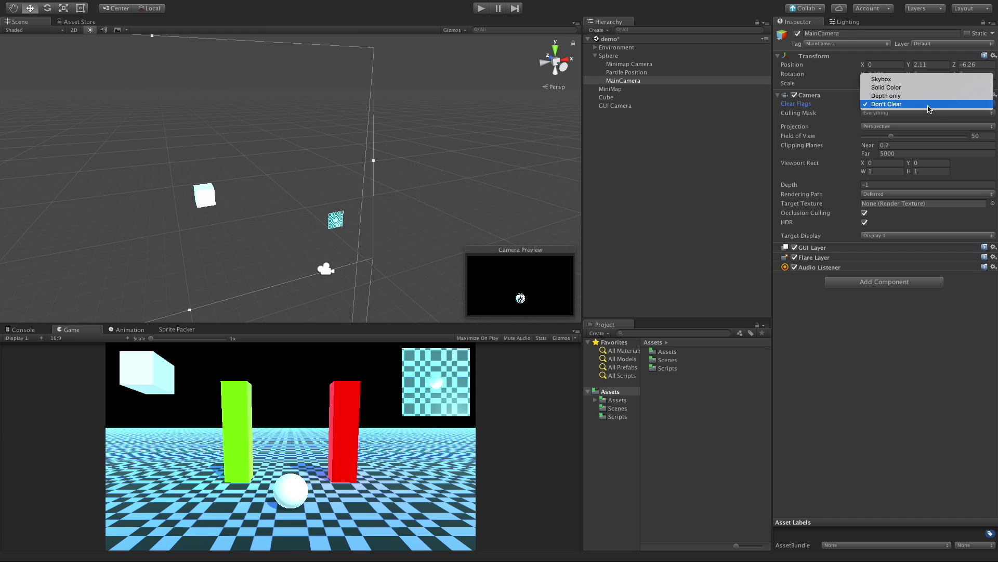
{"action": "left_click", "coordinate": [922, 81]}
{"action": "left_click", "coordinate": [621, 107]}
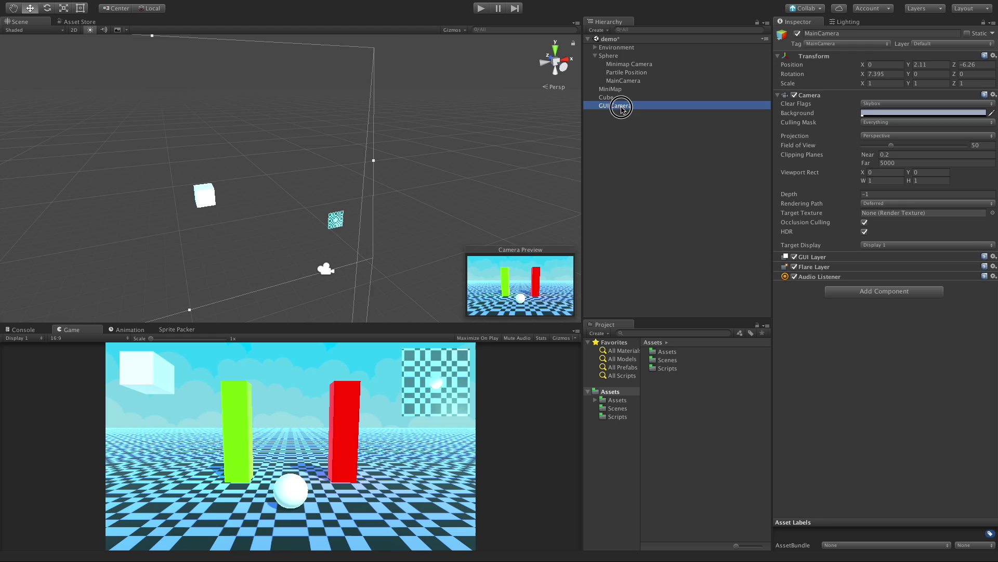
{"action": "left_click", "coordinate": [884, 104]}
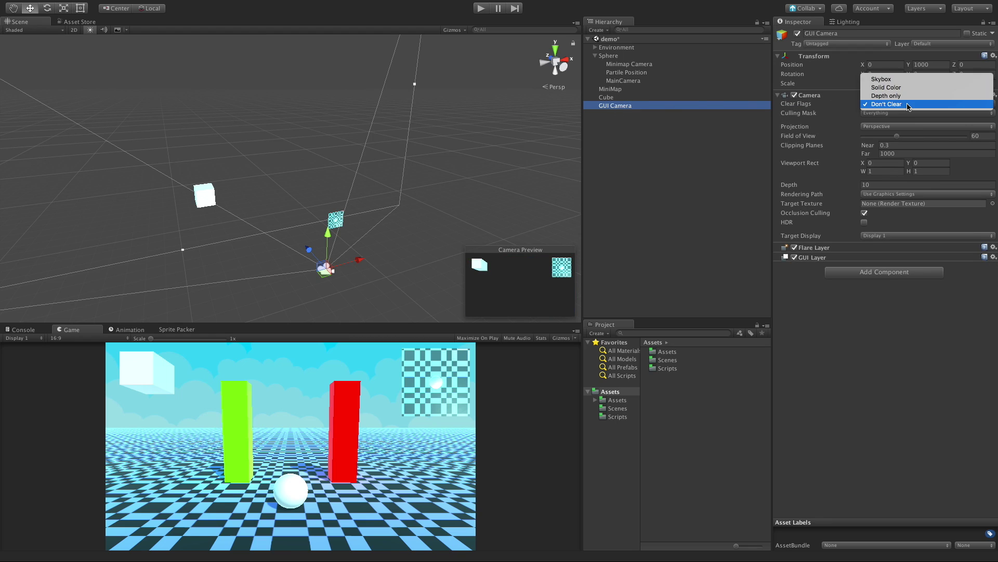
{"action": "left_click", "coordinate": [909, 97]}
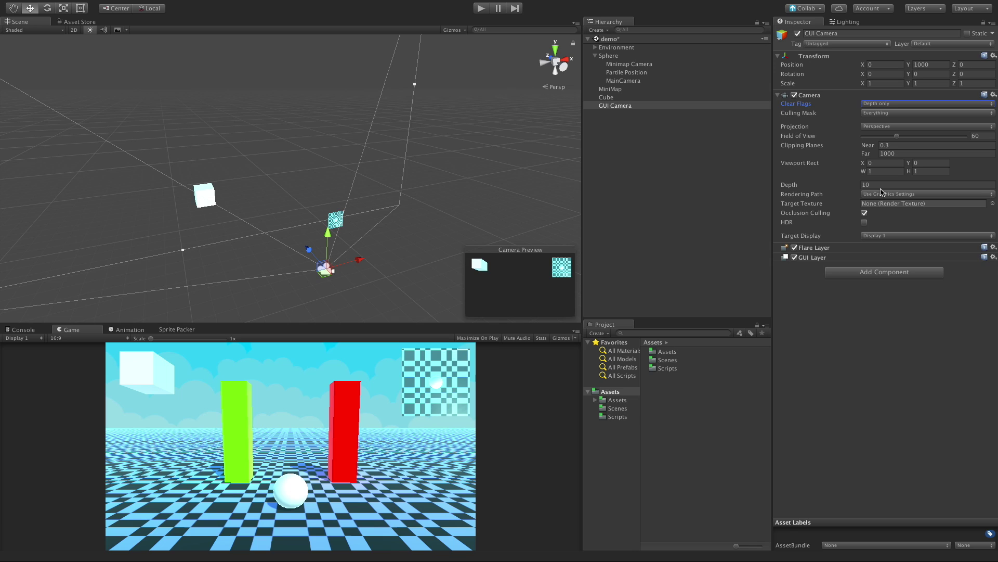
- Run the scene in Play mode and move the sphere around the pillars to test the GUI Camera overlay
{"action": "left_click", "coordinate": [481, 8]}
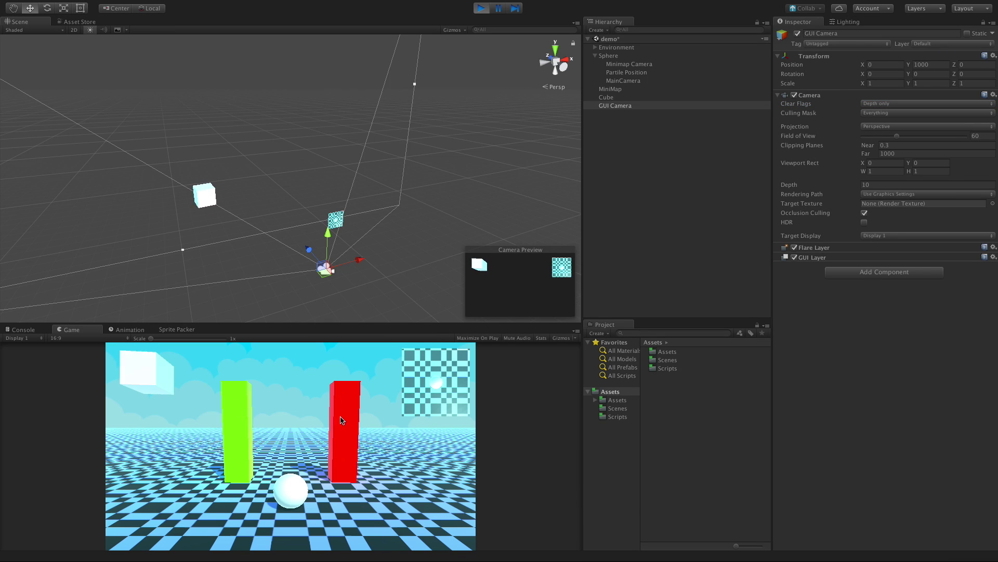
{"action": "key", "text": "a"}
{"action": "key", "text": "w"}
{"action": "key", "text": "d"}
{"action": "key", "text": "s"}
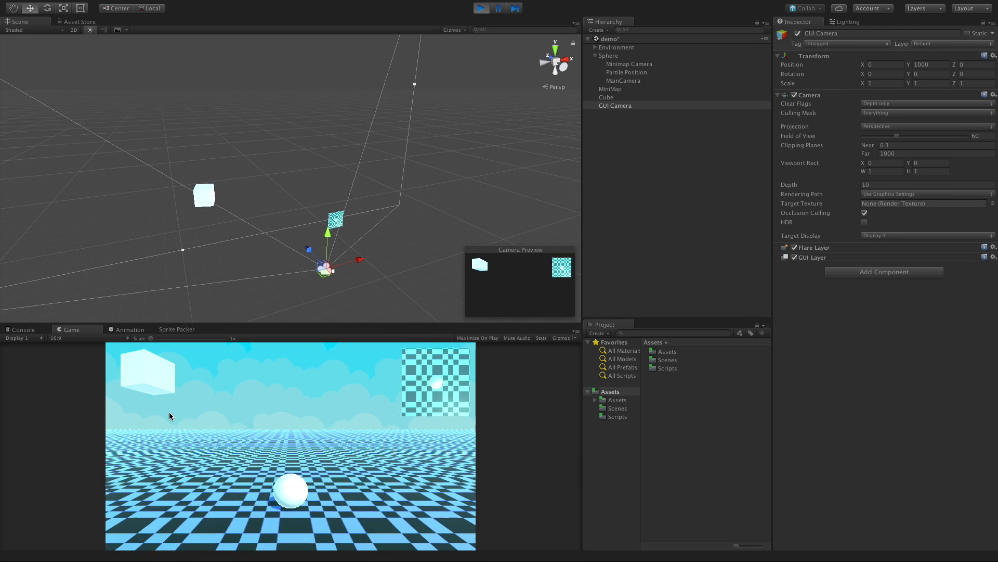
- Trigger the splatter particles from the overlay cube repeatedly while moving the sphere, and stop playback
{"action": "left_click", "coordinate": [155, 380]}
{"action": "key", "text": "d"}
{"action": "left_click", "coordinate": [154, 380]}
{"action": "key", "text": "w"}
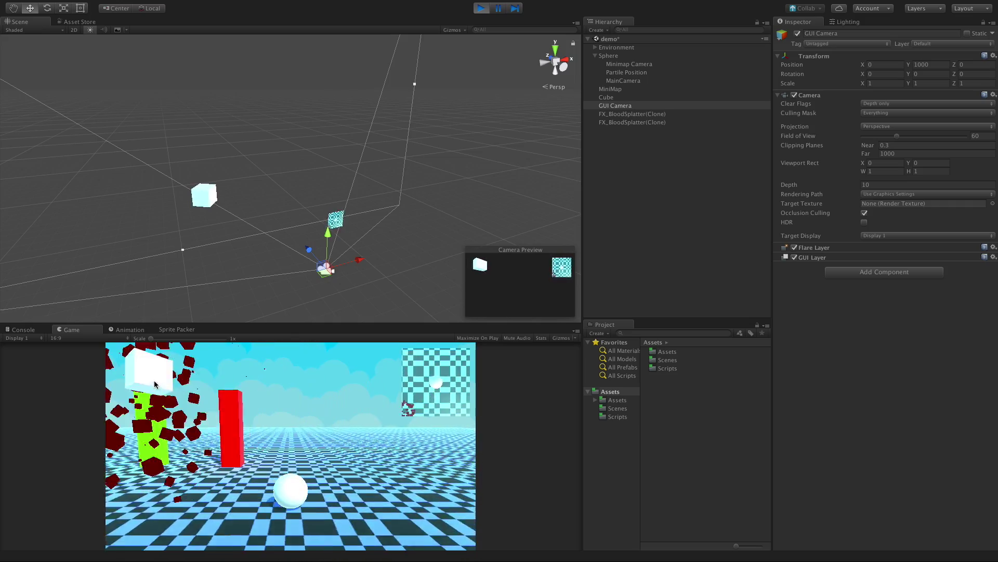
{"action": "left_click", "coordinate": [152, 389]}
{"action": "key", "text": "a"}
{"action": "left_click", "coordinate": [151, 379]}
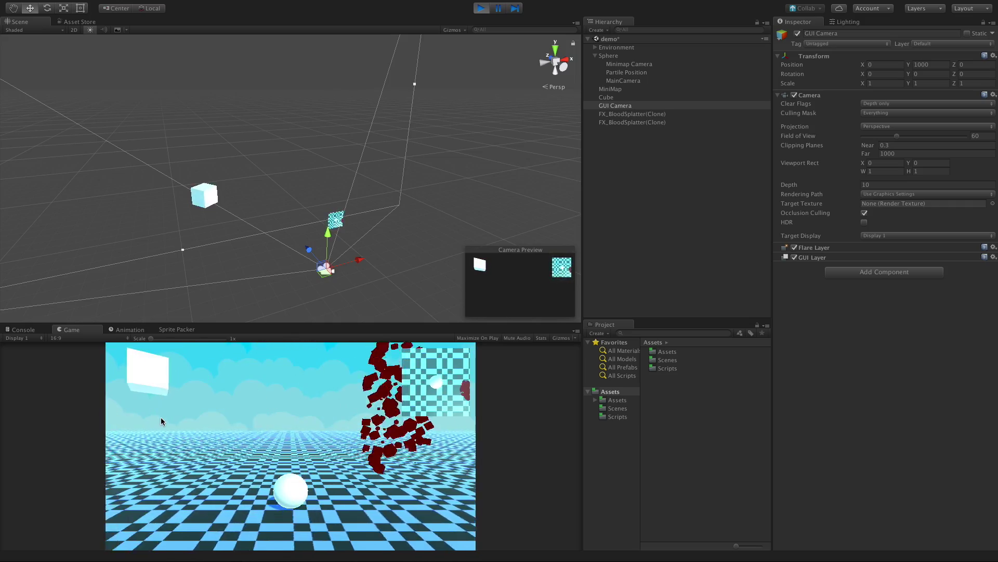
{"action": "left_click", "coordinate": [154, 389]}
{"action": "left_click", "coordinate": [154, 389]}
{"action": "left_click", "coordinate": [154, 389]}
{"action": "left_click", "coordinate": [154, 389]}
{"action": "left_click", "coordinate": [154, 389]}
{"action": "key", "text": "s"}
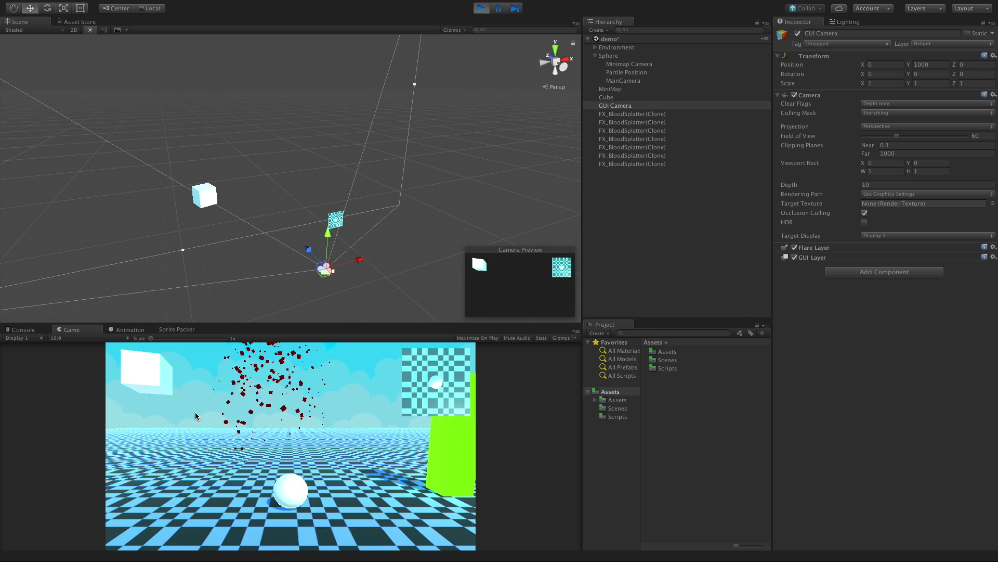
{"action": "key", "text": "d"}
{"action": "left_click", "coordinate": [488, 8]}
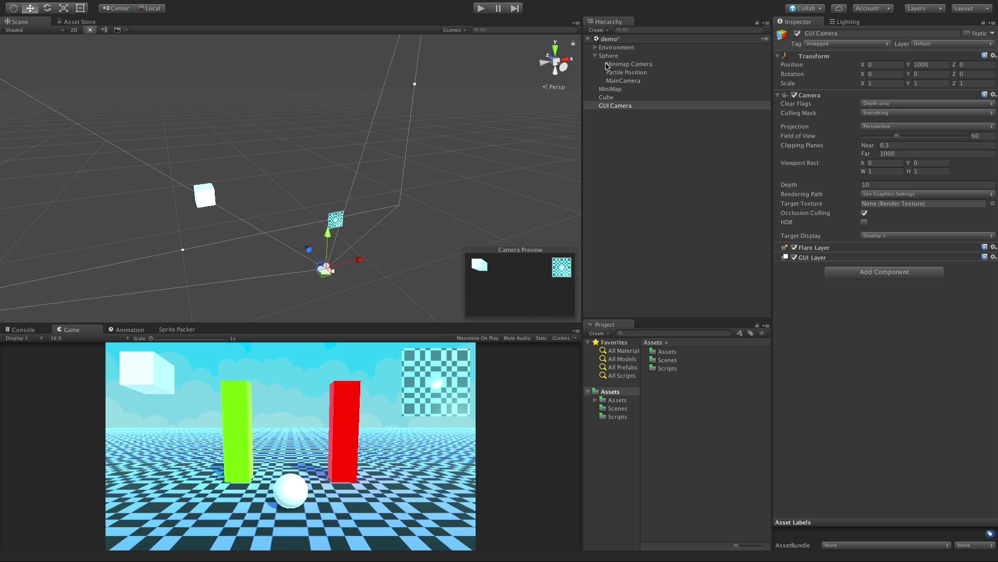
- Assign the Cube and MiniMap objects to the UI layer
{"action": "left_click", "coordinate": [615, 99]}
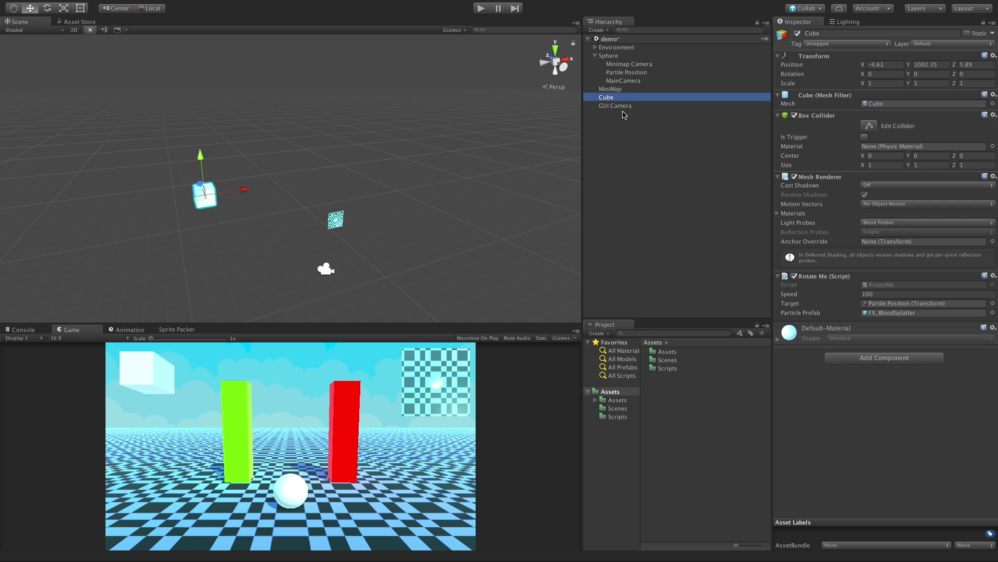
{"action": "left_click", "coordinate": [612, 89], "text": "shift"}
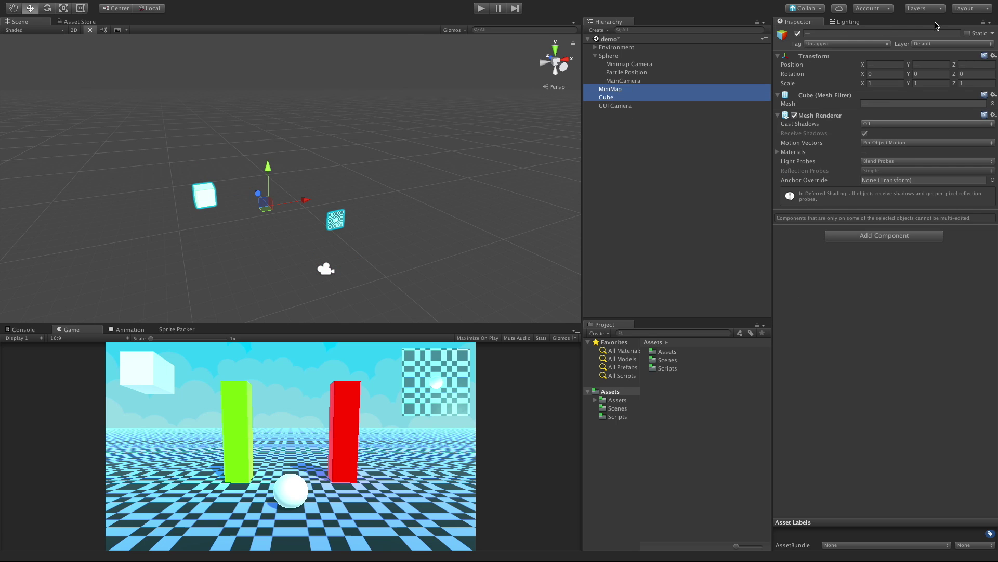
{"action": "left_click", "coordinate": [940, 44]}
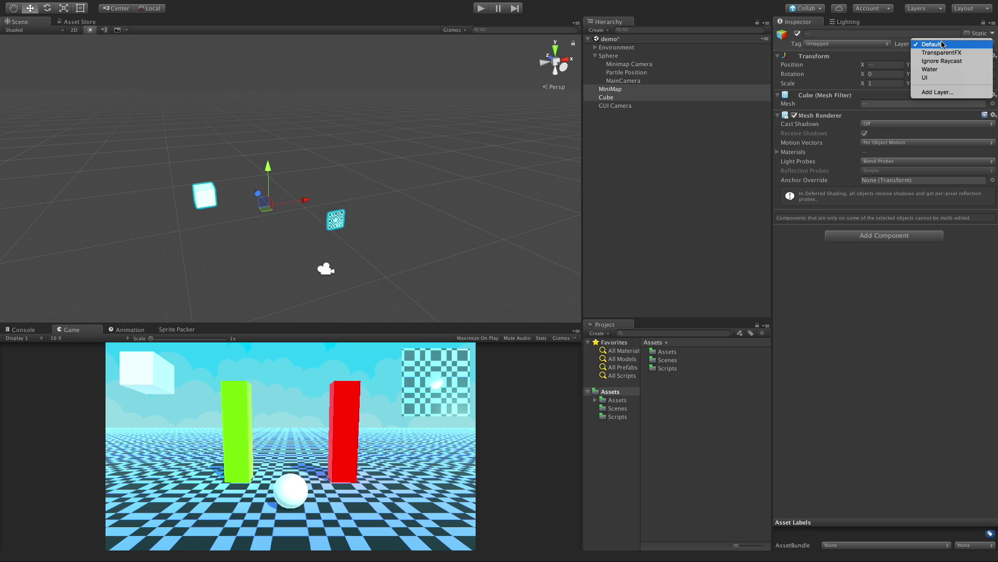
{"action": "left_click", "coordinate": [941, 77]}
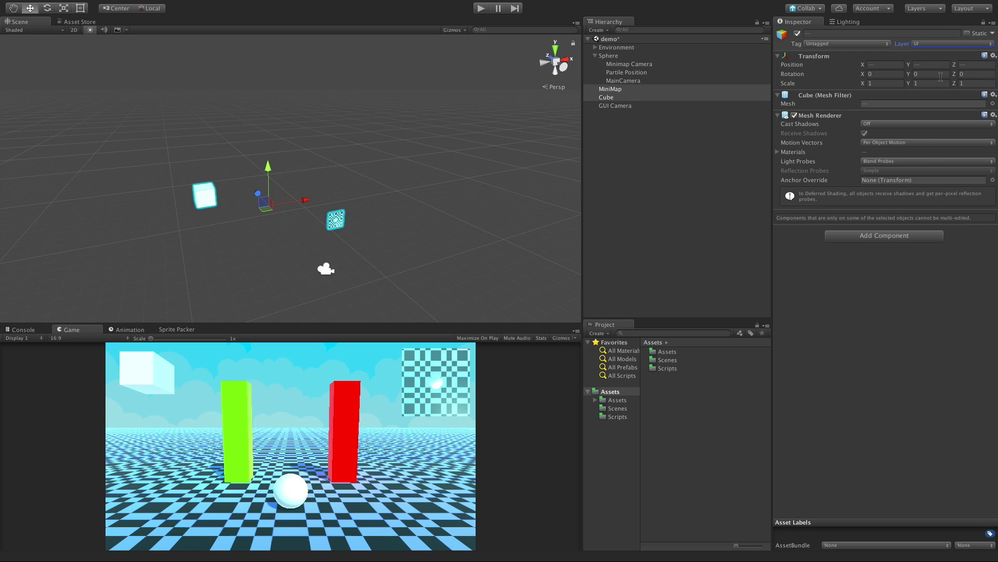
- Restrict the GUI Camera's Culling Mask to the UI layer only
{"action": "left_click", "coordinate": [627, 106]}
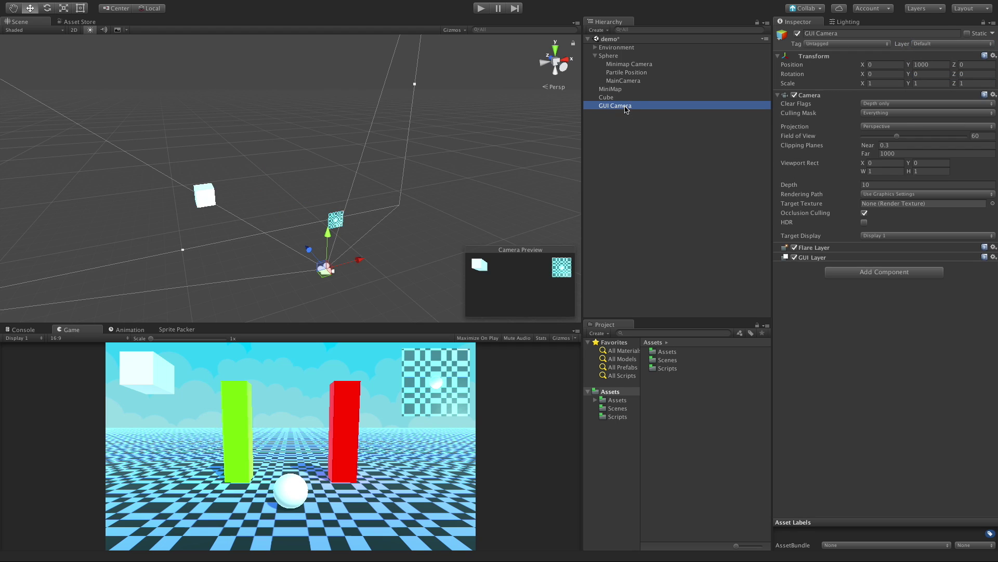
{"action": "left_click", "coordinate": [886, 114]}
{"action": "left_click", "coordinate": [883, 123]}
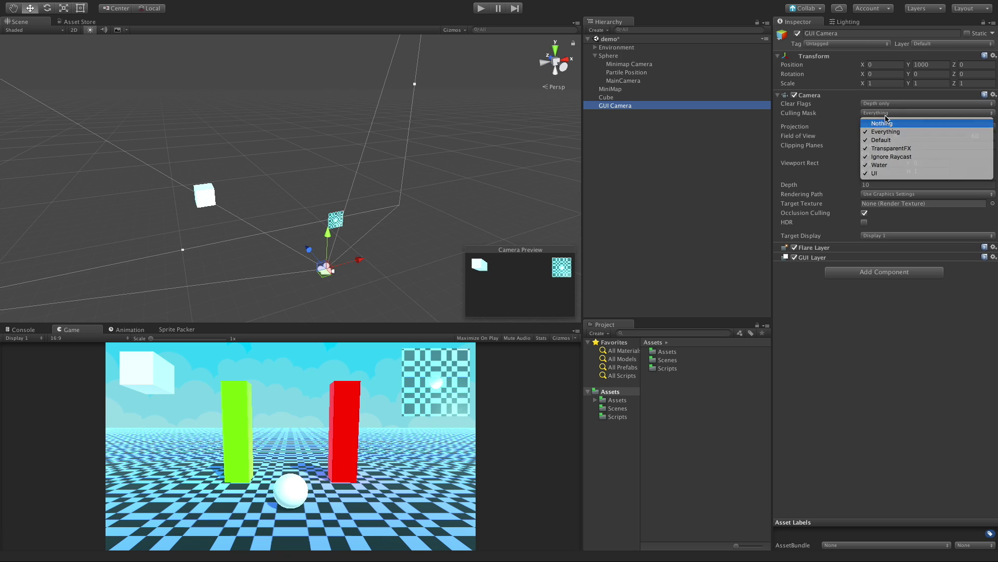
{"action": "left_click", "coordinate": [886, 114]}
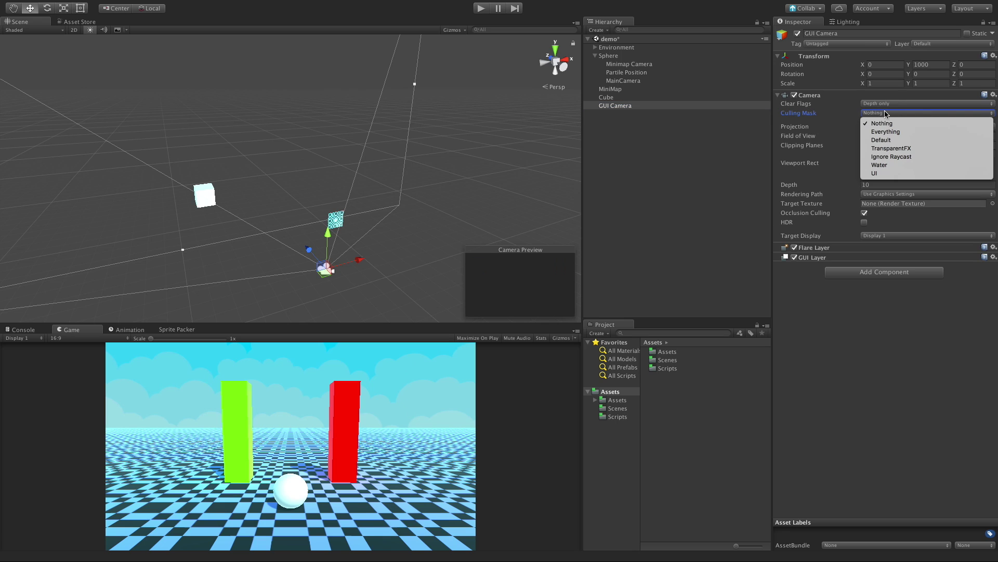
{"action": "left_click", "coordinate": [896, 173]}
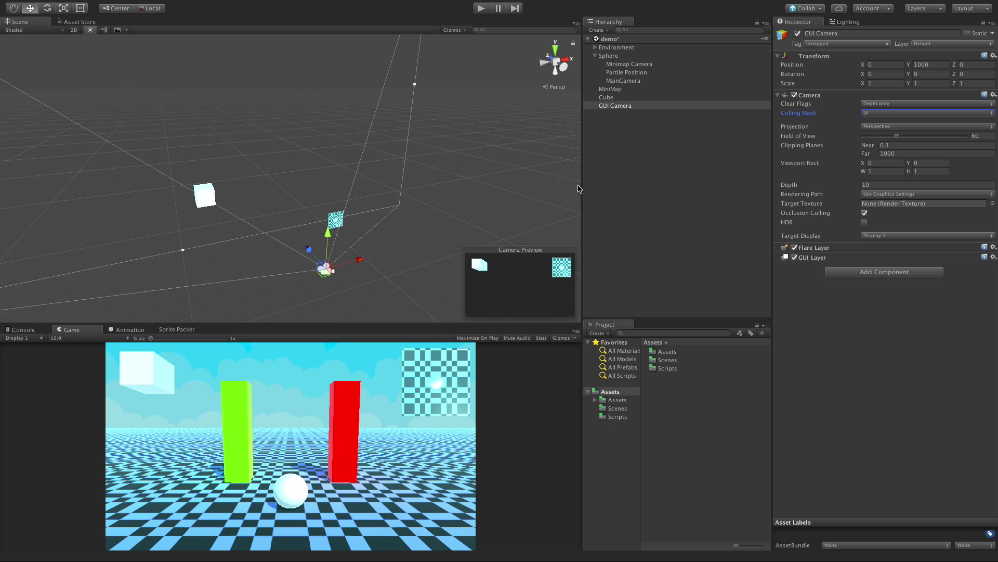
- Look over the project's Tags & Layers settings where custom layers are added, and clear the selection
{"action": "left_click", "coordinate": [931, 48]}
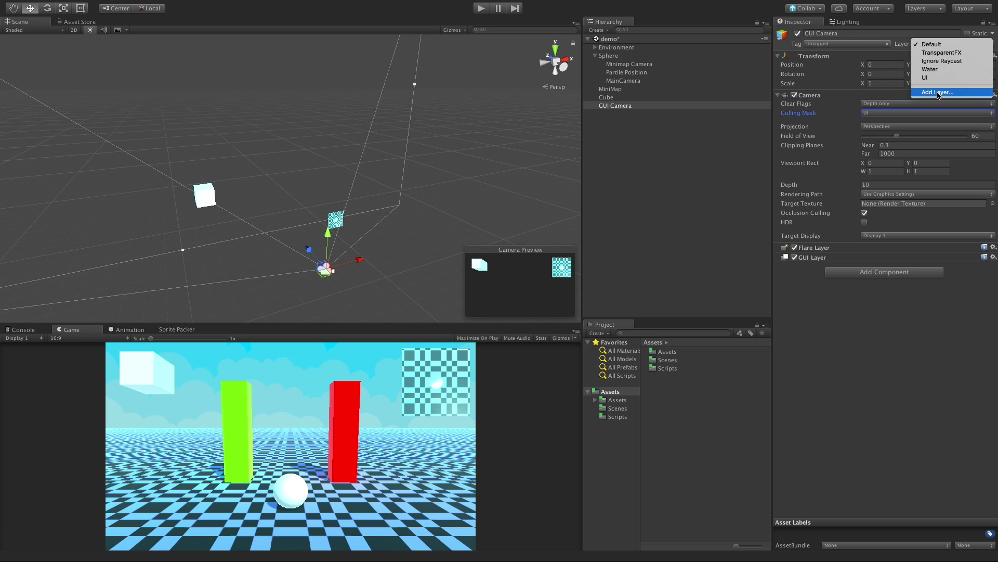
{"action": "left_click", "coordinate": [938, 93]}
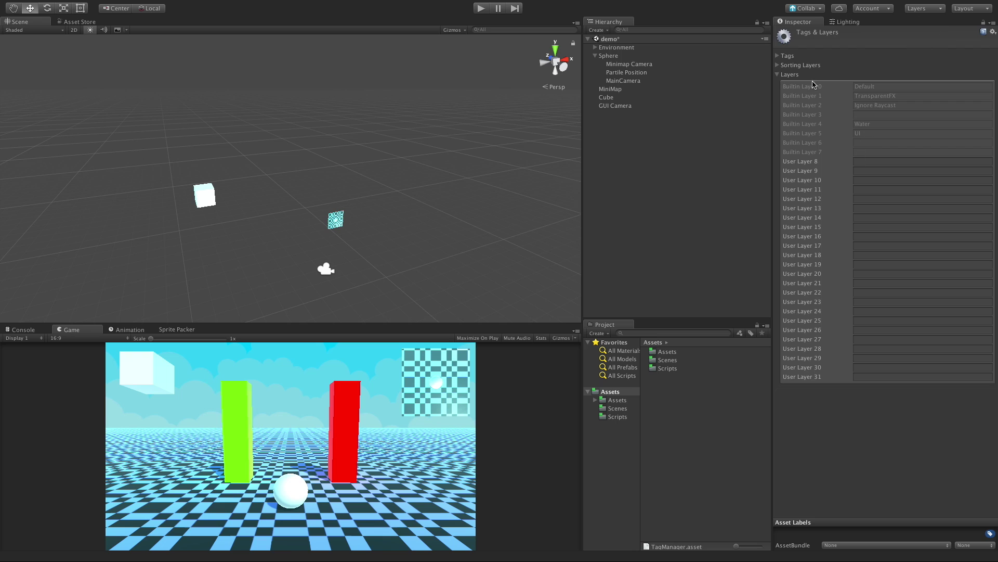
{"action": "left_click", "coordinate": [604, 142]}
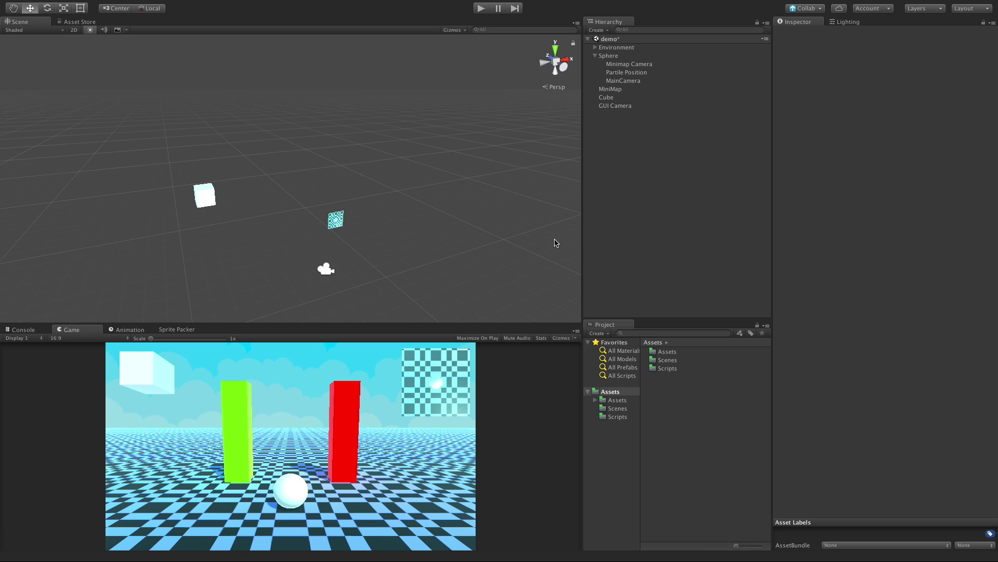
- Run the scene in Play mode and move the sphere through the pillars to check the UI-only overlay
{"action": "left_click", "coordinate": [481, 10]}
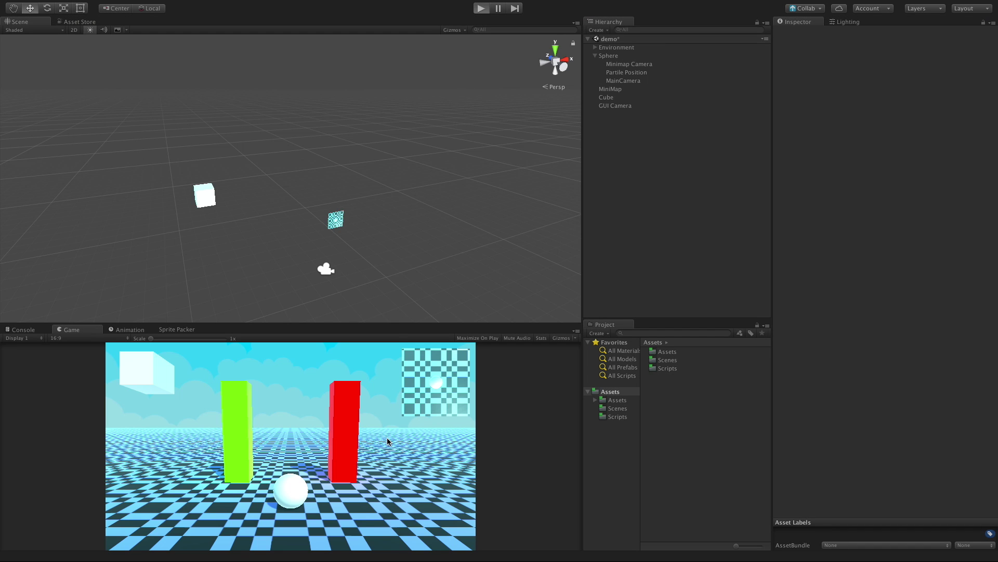
{"action": "key", "text": "a"}
{"action": "key", "text": "w"}
{"action": "key", "text": "d"}
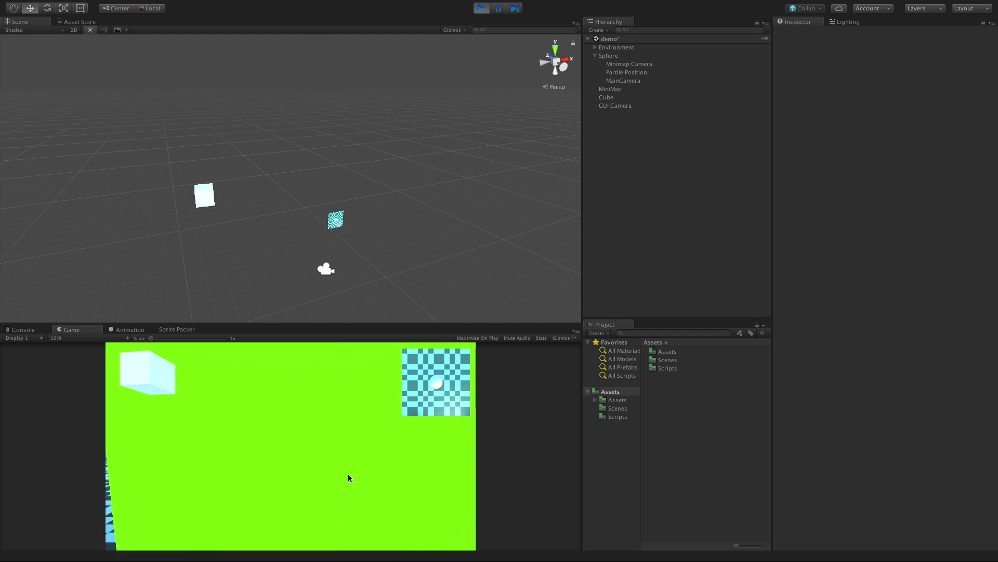
{"action": "key", "text": "s"}
{"action": "key", "text": "a"}
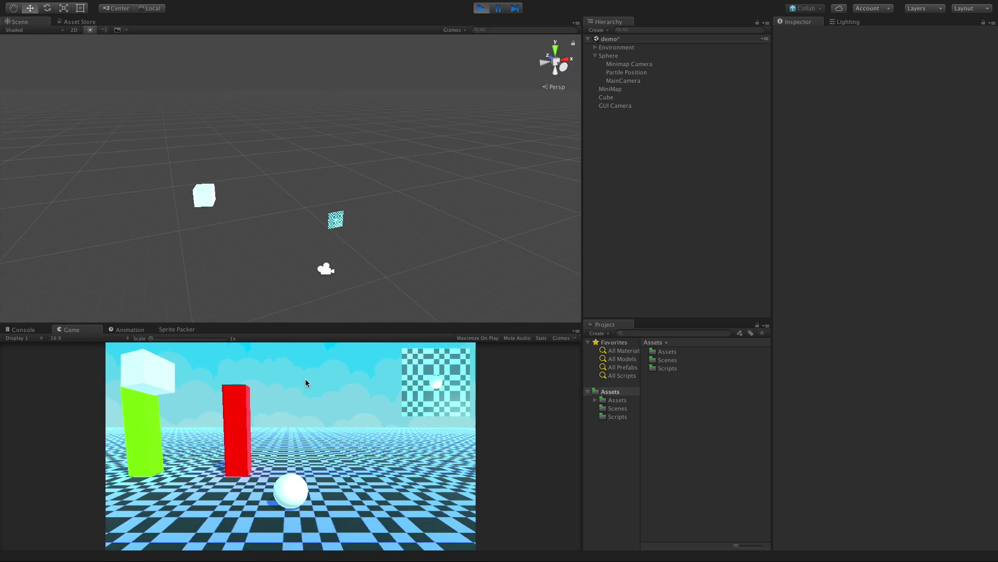
- Trigger the cube's splatter particles several times while moving the sphere sideways, and stop playback
{"action": "left_click", "coordinate": [164, 380]}
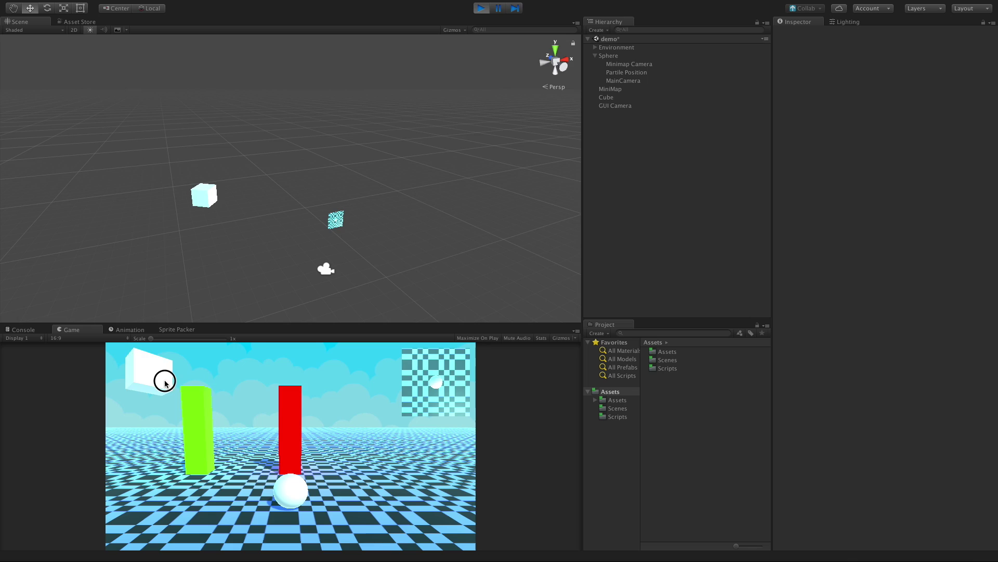
{"action": "left_click", "coordinate": [164, 380]}
{"action": "left_click", "coordinate": [165, 380]}
{"action": "key", "text": "a"}
{"action": "left_click", "coordinate": [165, 380]}
{"action": "left_click", "coordinate": [165, 380]}
{"action": "left_click", "coordinate": [164, 380]}
{"action": "left_click", "coordinate": [164, 381]}
{"action": "left_click", "coordinate": [165, 381]}
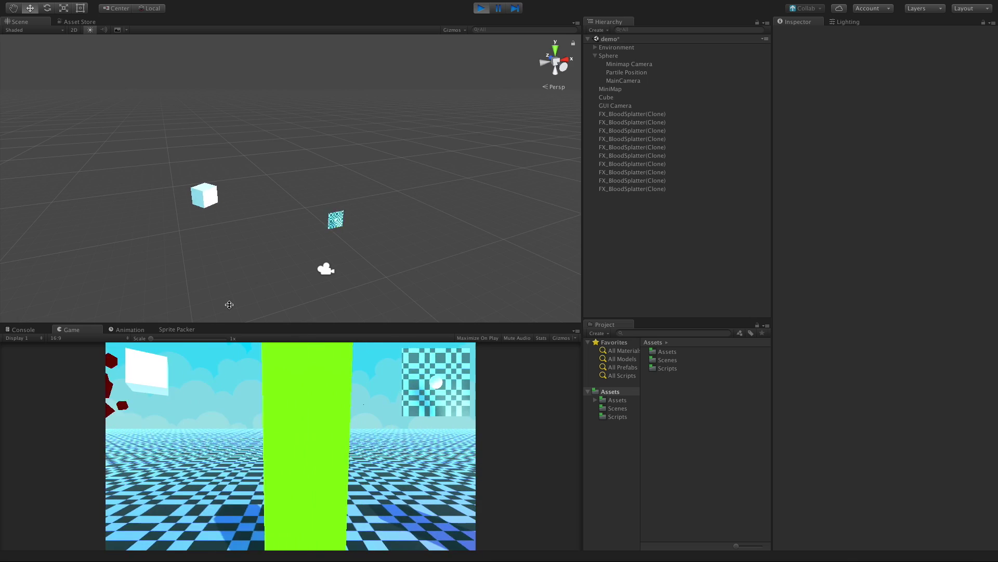
{"action": "left_click", "coordinate": [485, 9]}
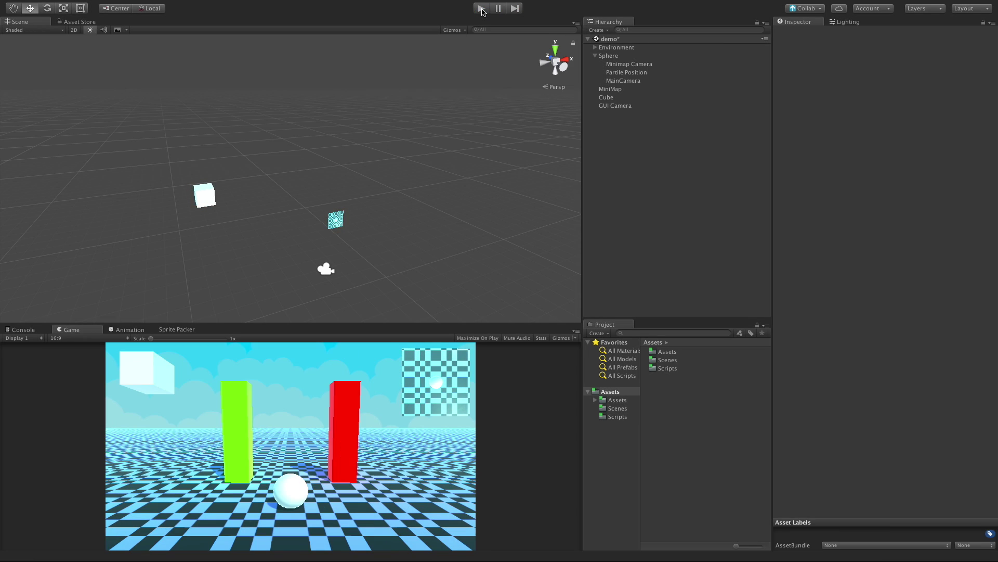
- Create an empty GameObject at the scene root and set its position to 0, 0, 0
{"action": "left_click", "coordinate": [606, 107]}
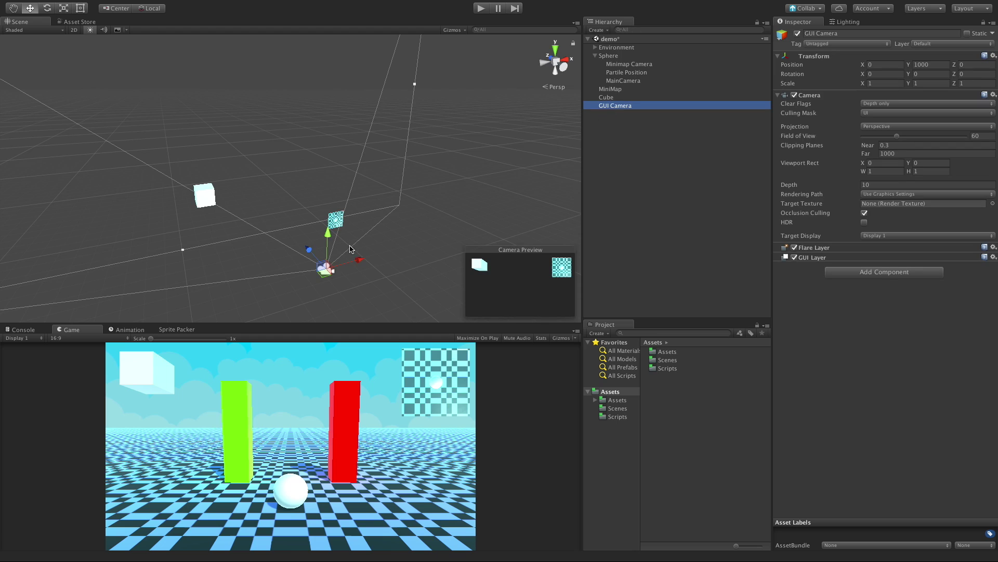
{"action": "left_click", "coordinate": [613, 89]}
{"action": "left_click", "coordinate": [609, 124]}
{"action": "right_click", "coordinate": [609, 127]}
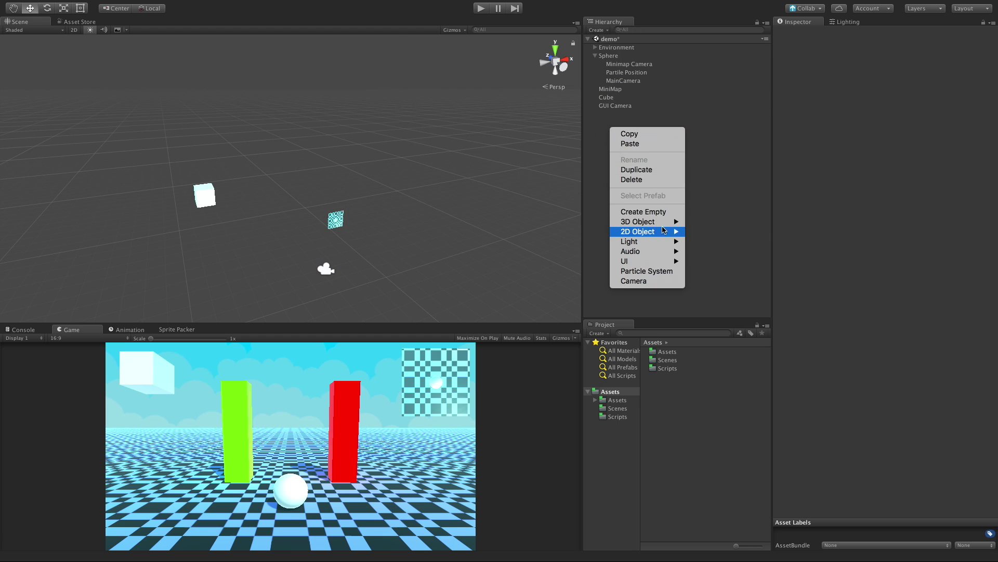
{"action": "left_click", "coordinate": [643, 211]}
{"action": "left_click", "coordinate": [895, 63]}
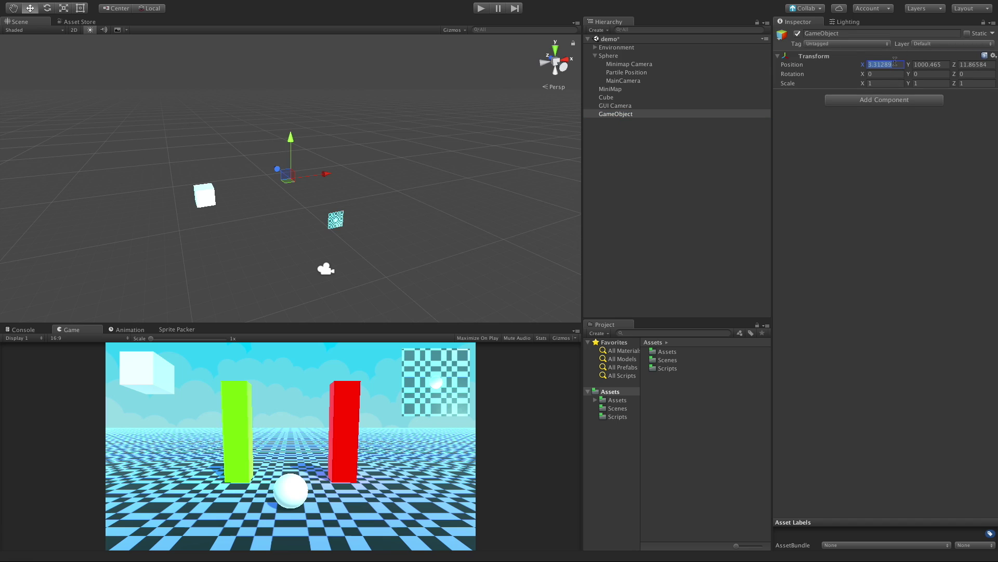
{"action": "type", "text": "0"}
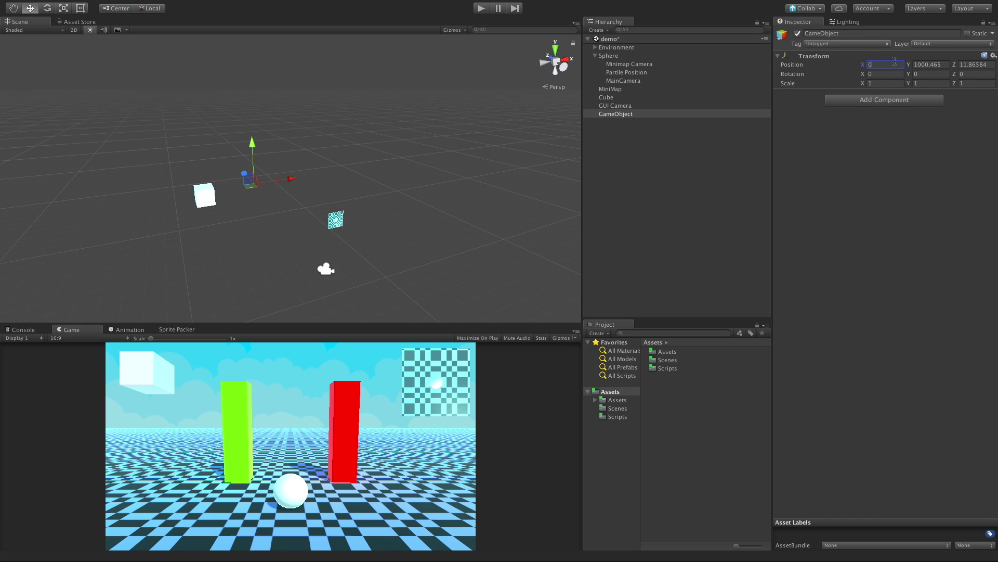
{"action": "key", "text": "Tab"}
{"action": "type", "text": "0"}
{"action": "key", "text": "Tab"}
{"action": "type", "text": "0"}
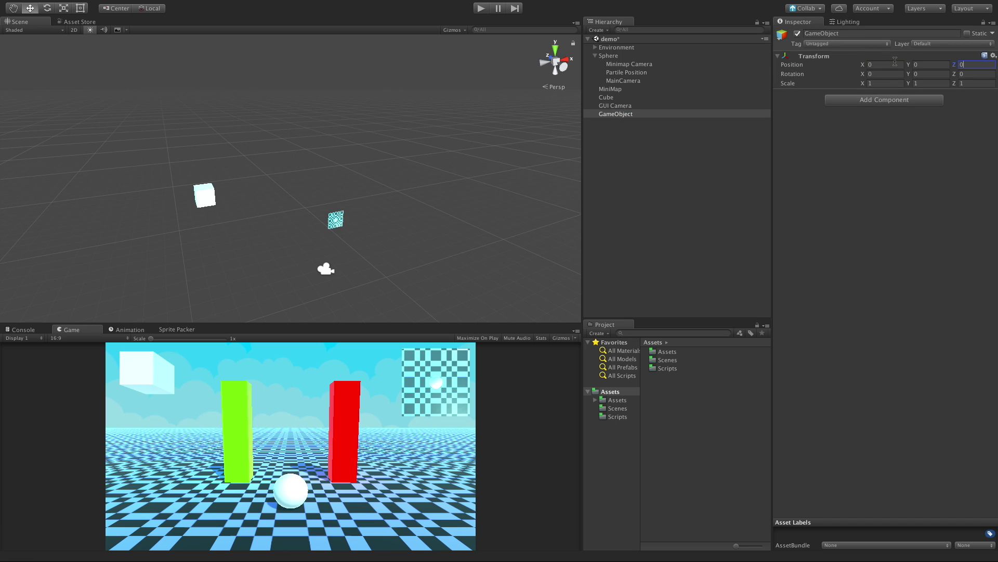
- Parent MiniMap, Cube and GUI Camera to the new empty GameObject
{"action": "left_click", "coordinate": [621, 89]}
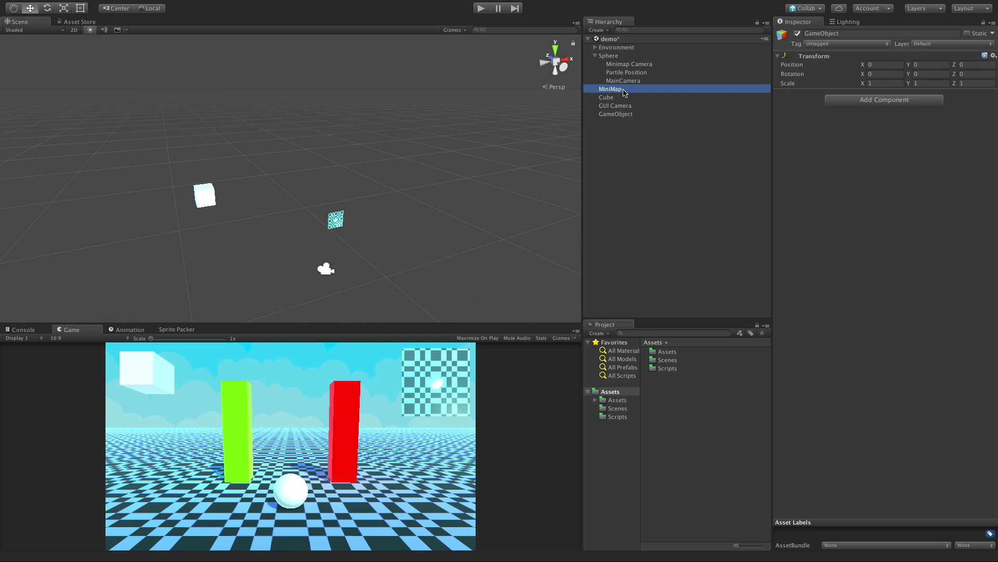
{"action": "left_click", "coordinate": [619, 105], "text": "super"}
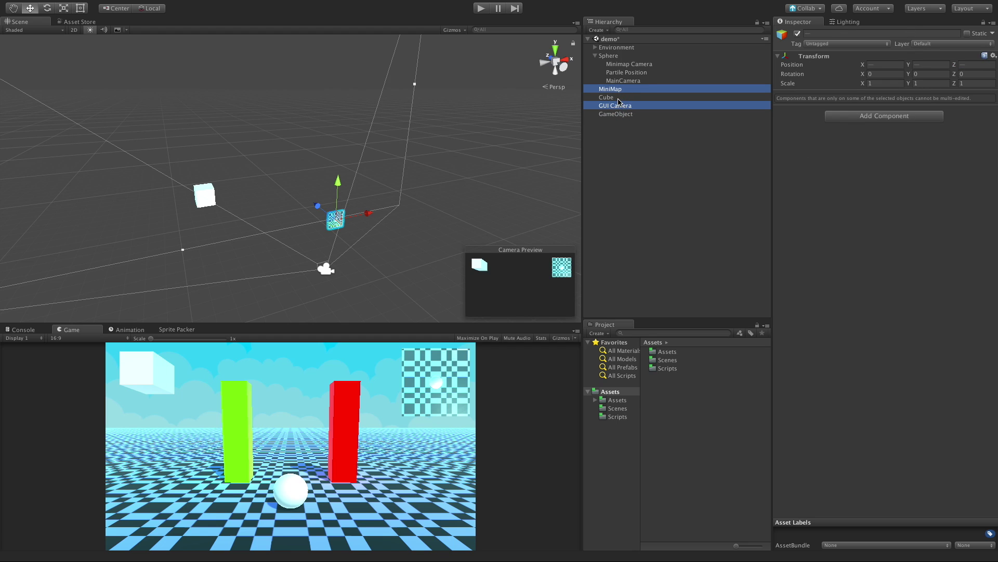
{"action": "left_click", "coordinate": [618, 99], "text": "super"}
{"action": "left_click_drag", "start_coordinate": [618, 105], "coordinate": [620, 114]}
{"action": "left_click", "coordinate": [622, 131]}
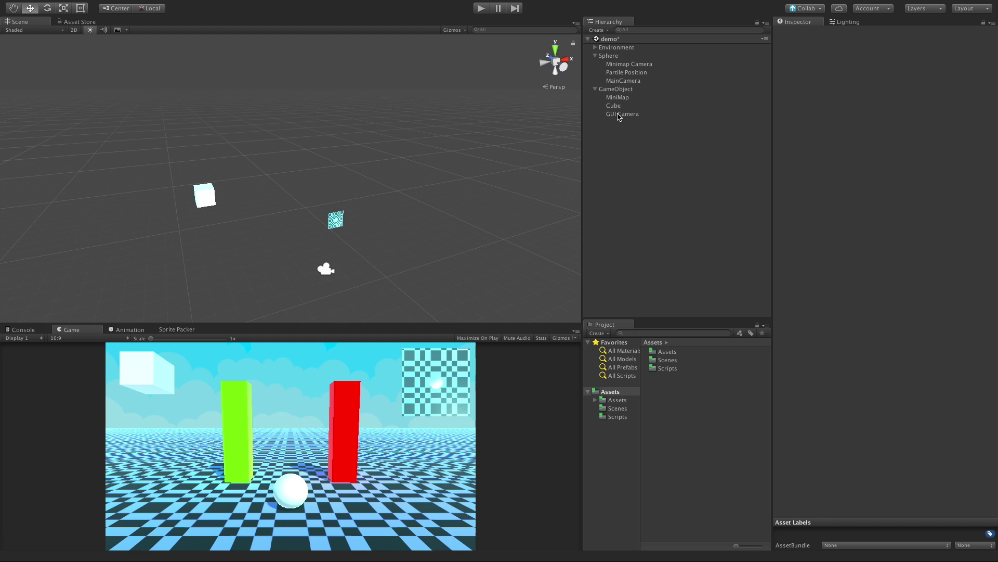
- Rename the parent GameObject as GUI
{"action": "left_click", "coordinate": [616, 89]}
{"action": "left_click", "coordinate": [825, 33]}
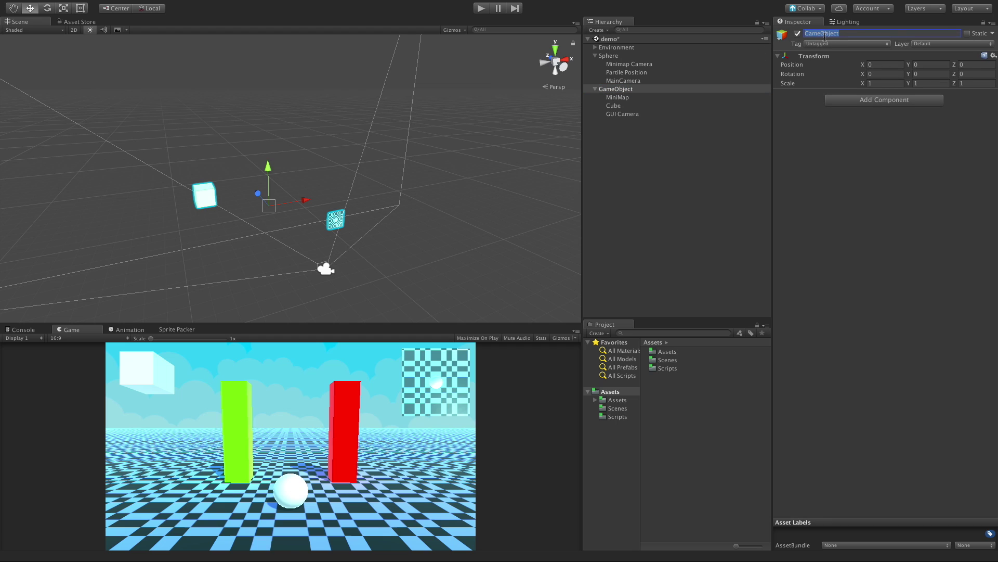
{"action": "type", "text": "GUI"}
{"action": "key", "text": "Return"}
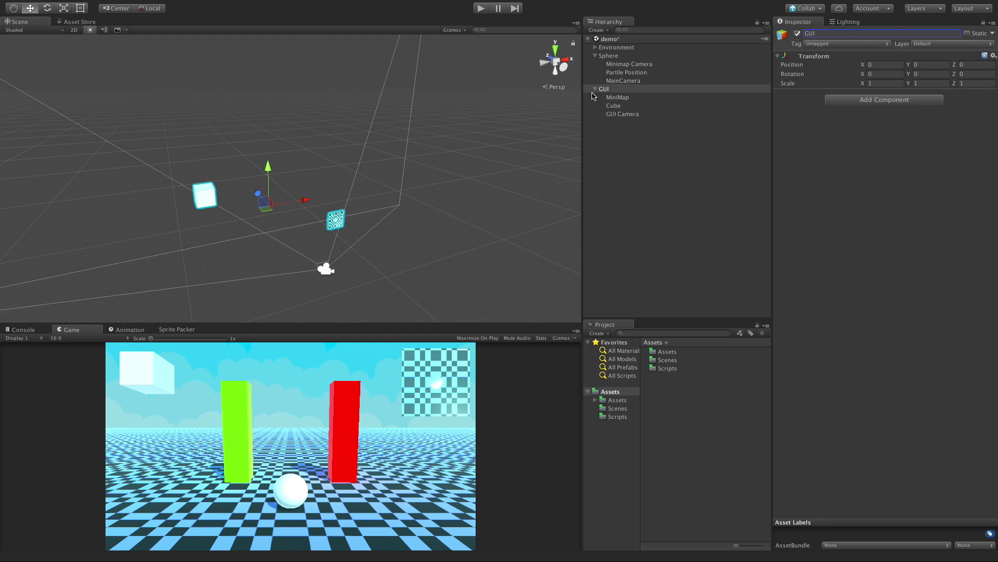
- Raise the whole GUI group to a Y position of about 2.84, and check its child objects
{"action": "left_click", "coordinate": [595, 89]}
{"action": "left_click", "coordinate": [609, 107]}
{"action": "left_click", "coordinate": [604, 89]}
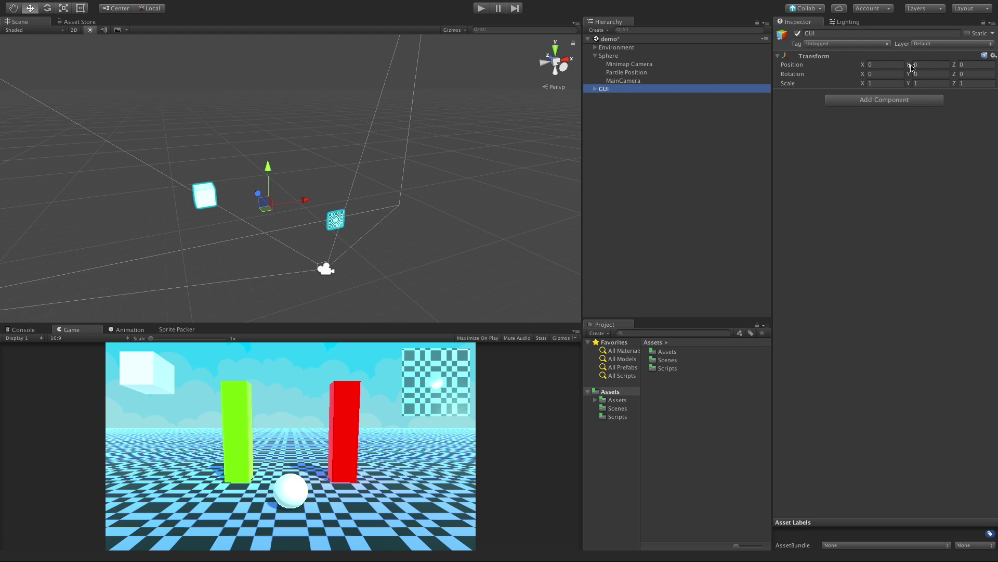
{"action": "left_click_drag", "start_coordinate": [911, 66], "coordinate": [956, 61]}
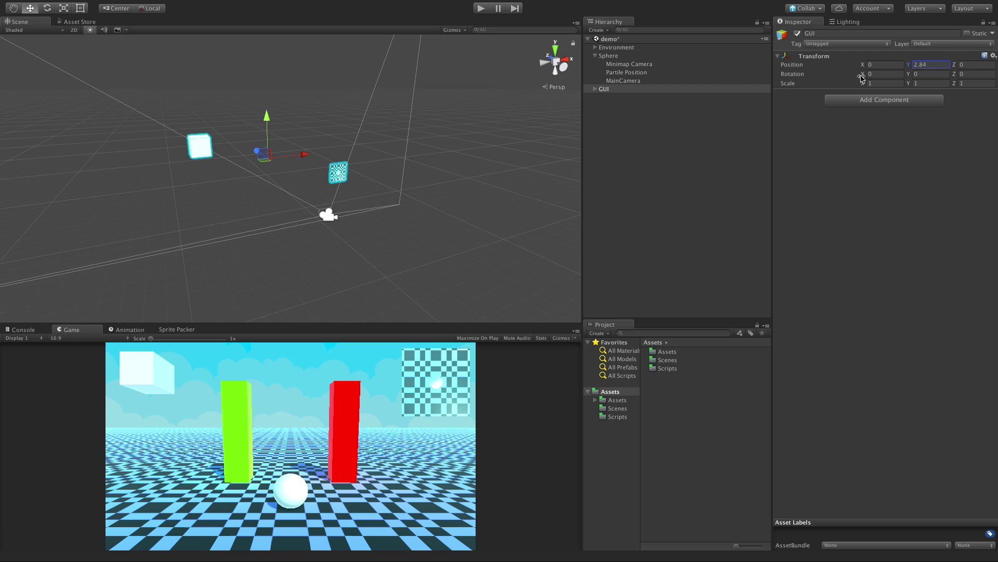
{"action": "left_click", "coordinate": [594, 89]}
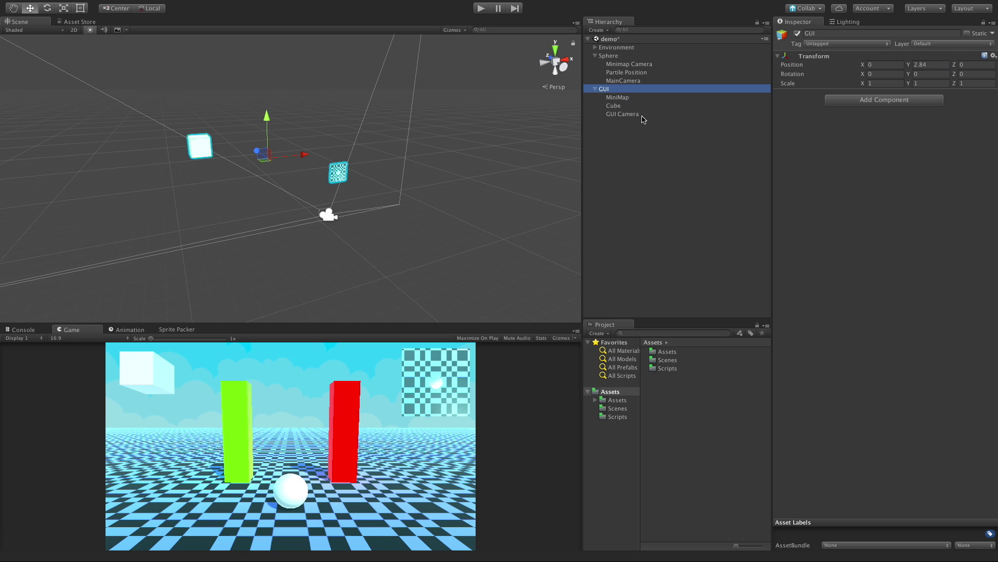
{"action": "left_click", "coordinate": [597, 90]}
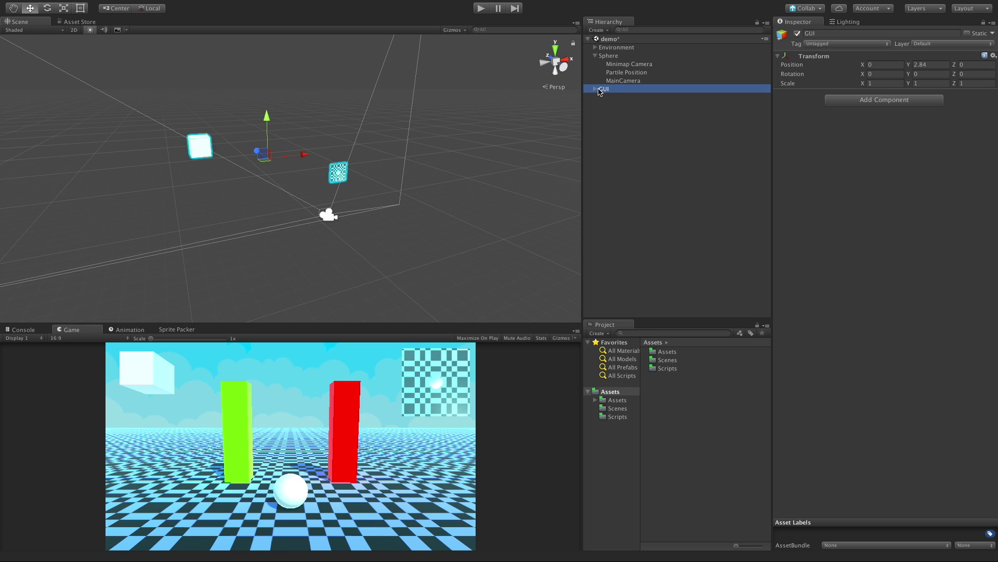